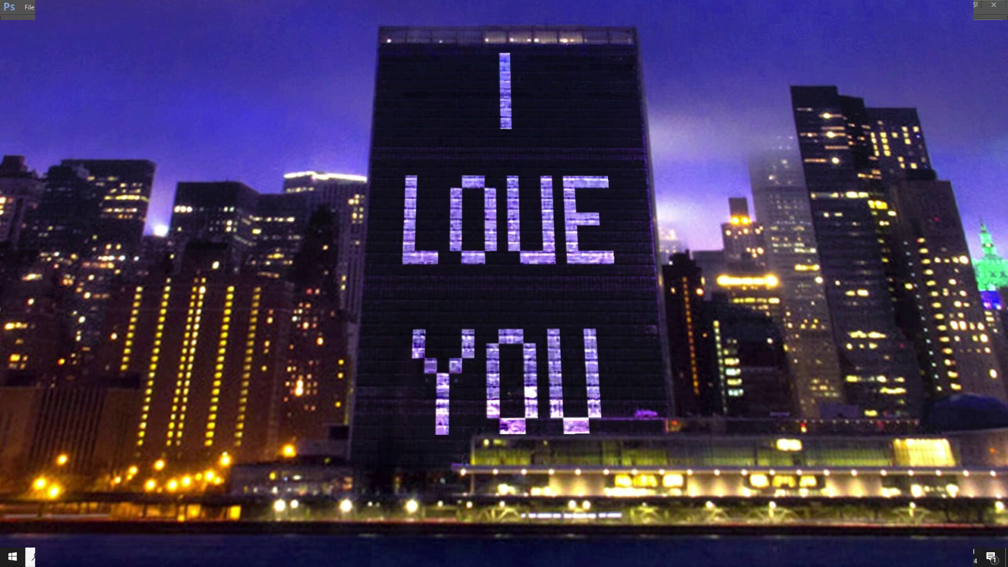
- Open the night city photo bbbb.jpg from the Downloads folder
click(29, 7)
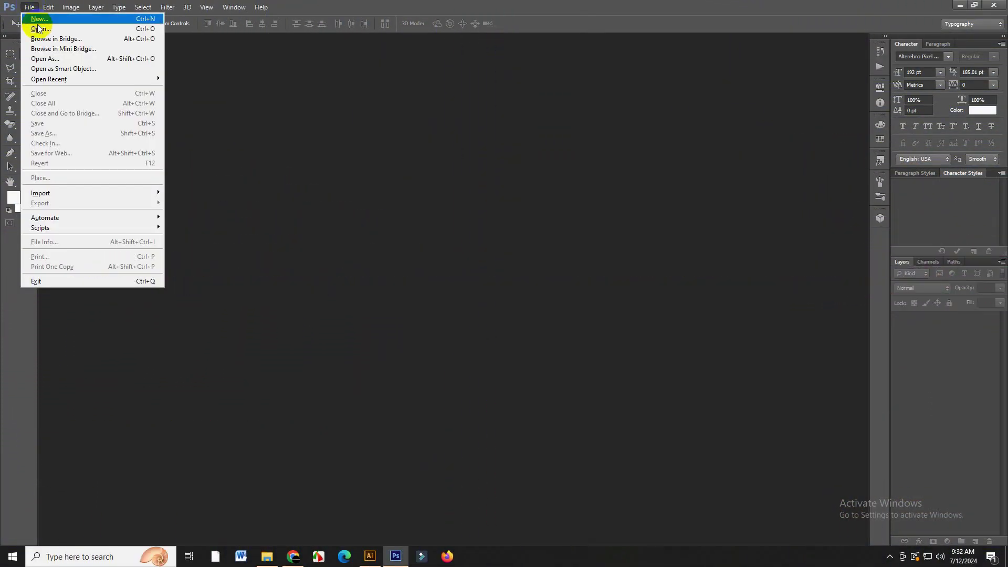
click(40, 26)
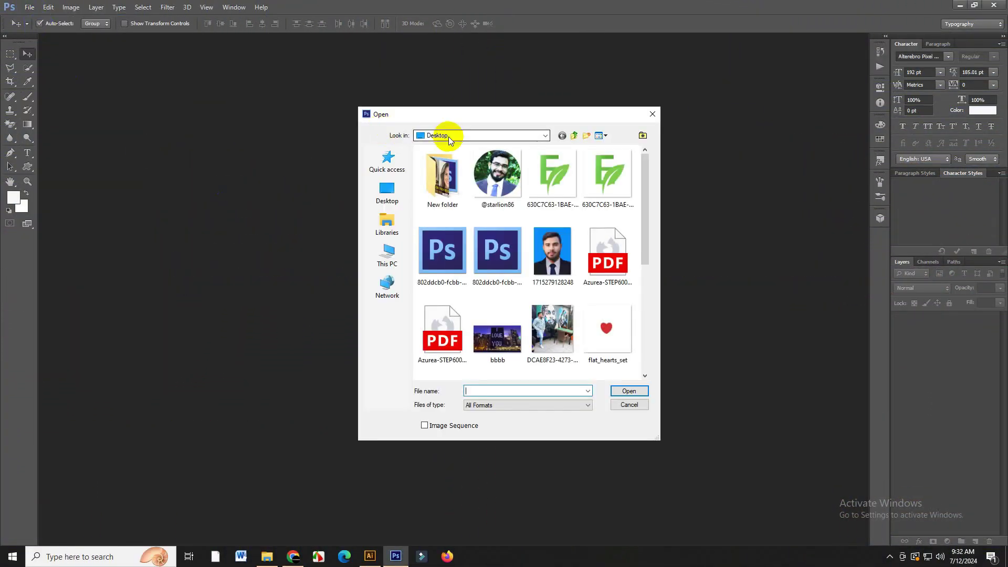
click(448, 137)
click(452, 205)
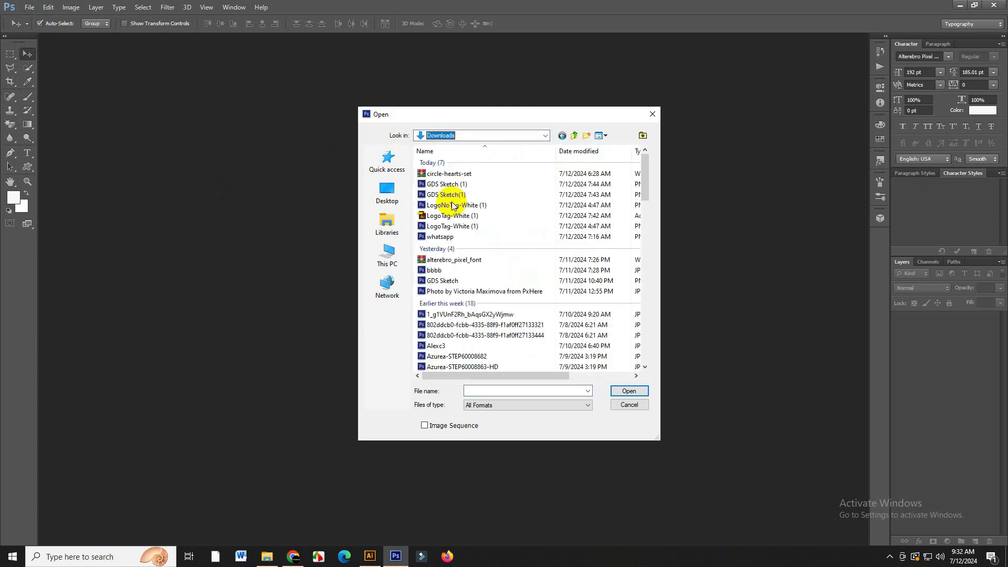
click(436, 270)
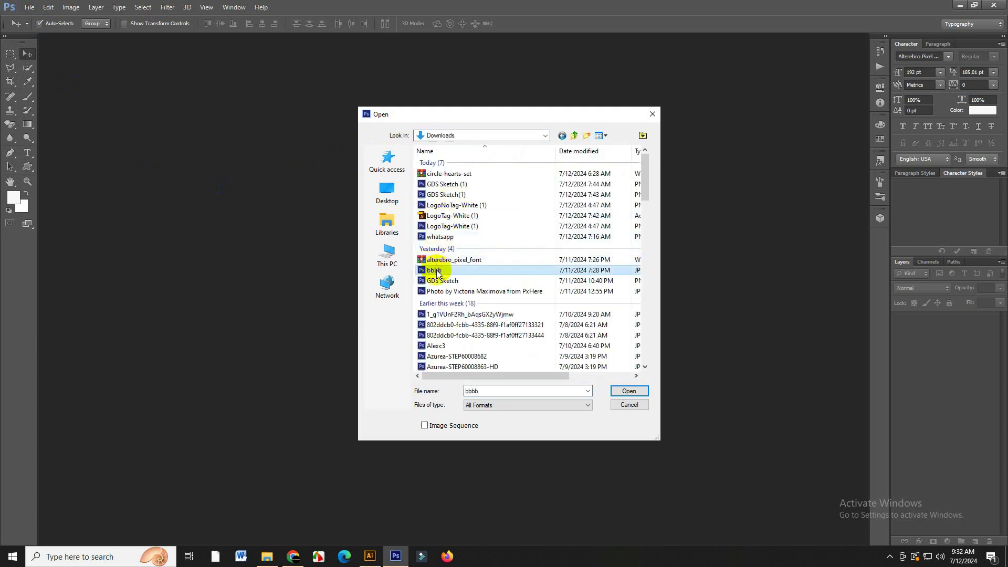
click(620, 392)
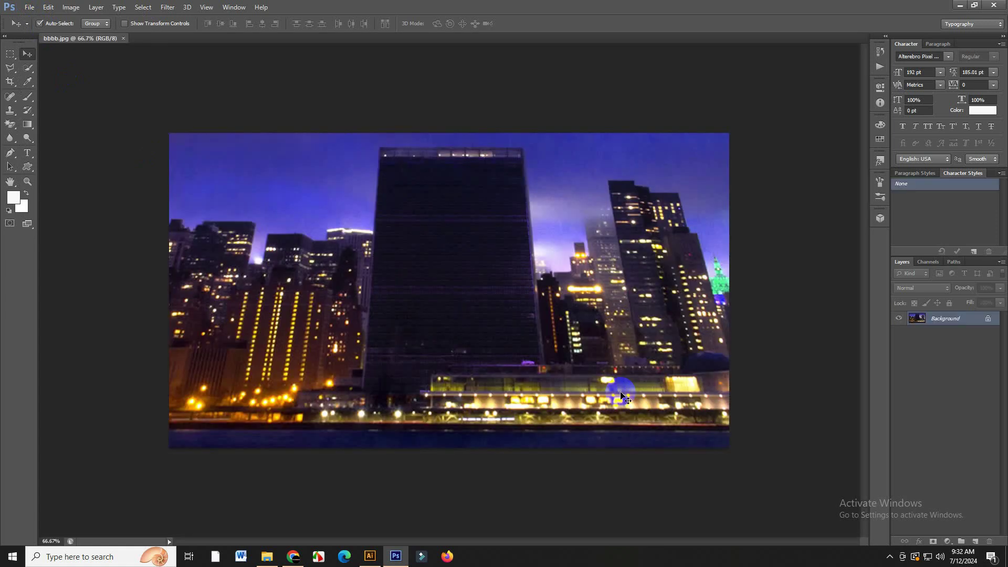
- Place a white pixel-font 'I' text layer near the top of the tower
click(29, 156)
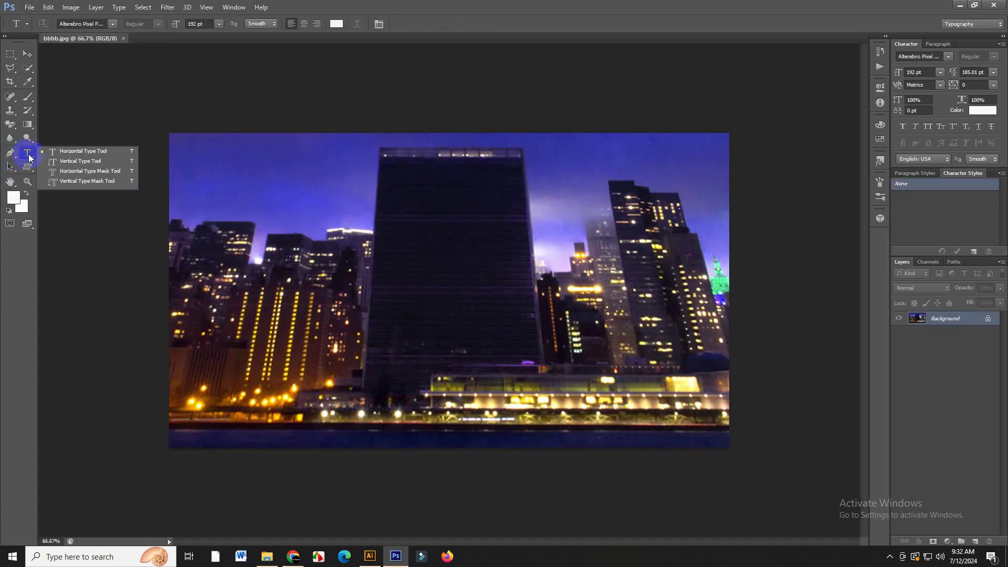
click(71, 150)
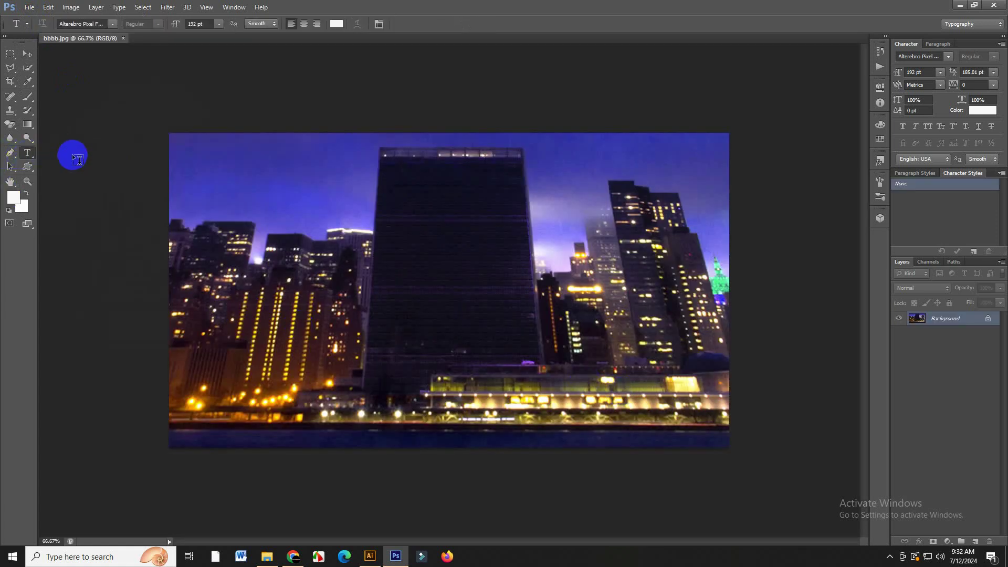
click(432, 186)
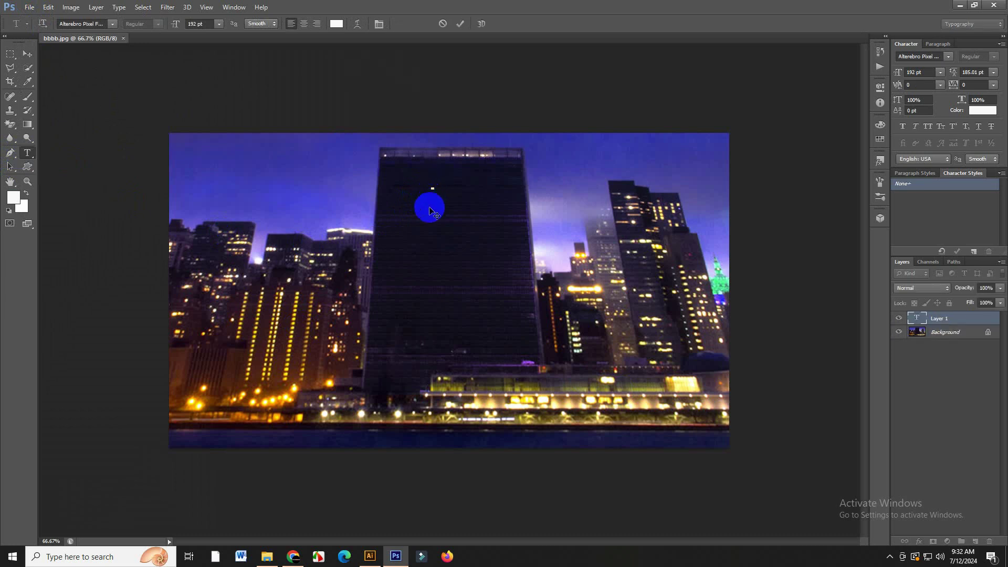
click(460, 26)
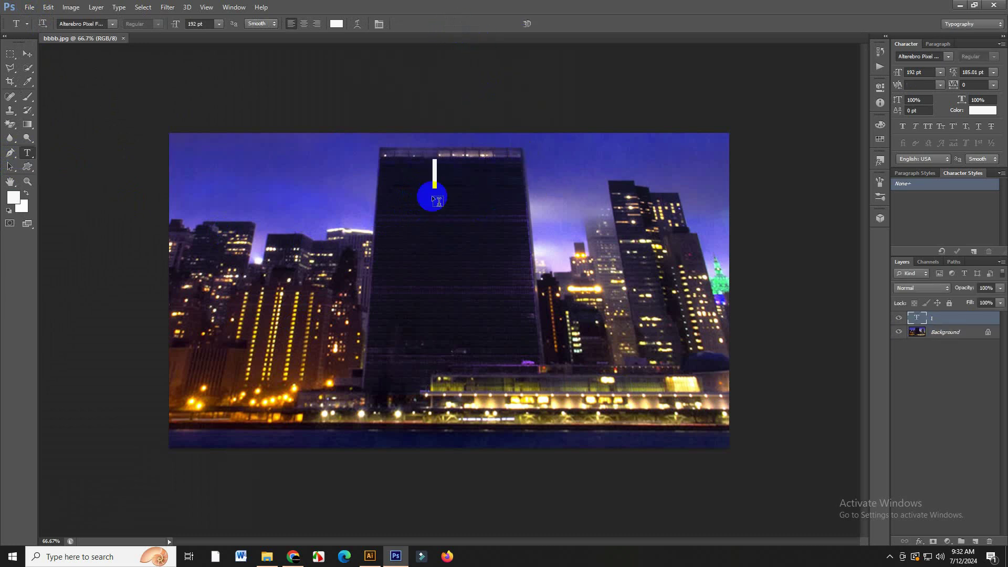
- Add 'LOVE' and 'YOU' as separate text layers below the I
click(406, 221)
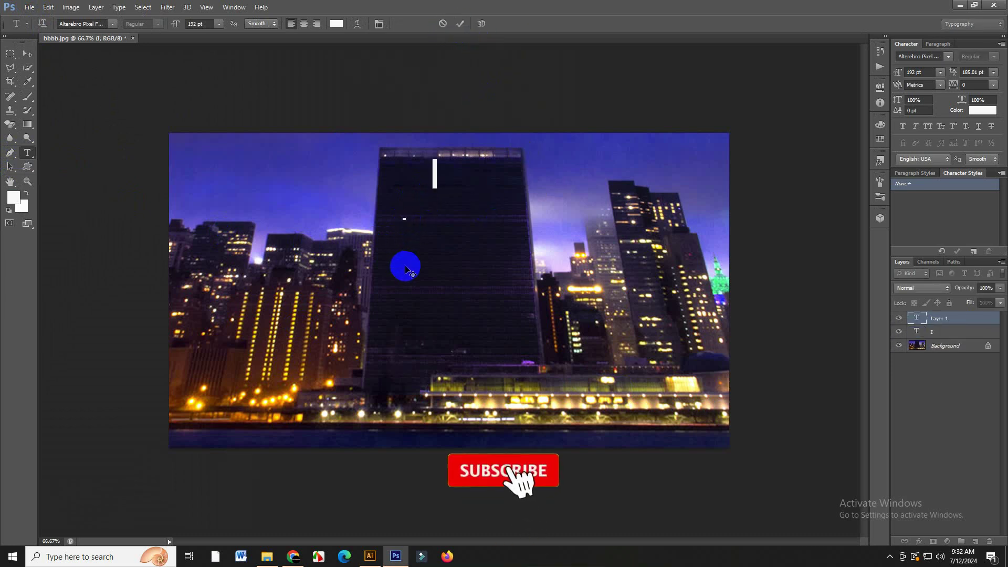
text(L)
text(O)
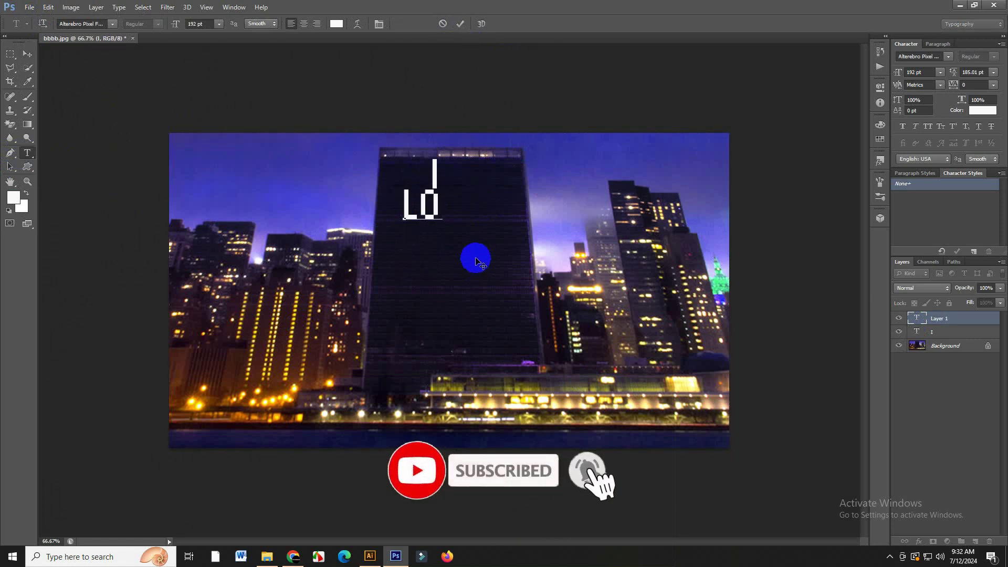
text(UE)
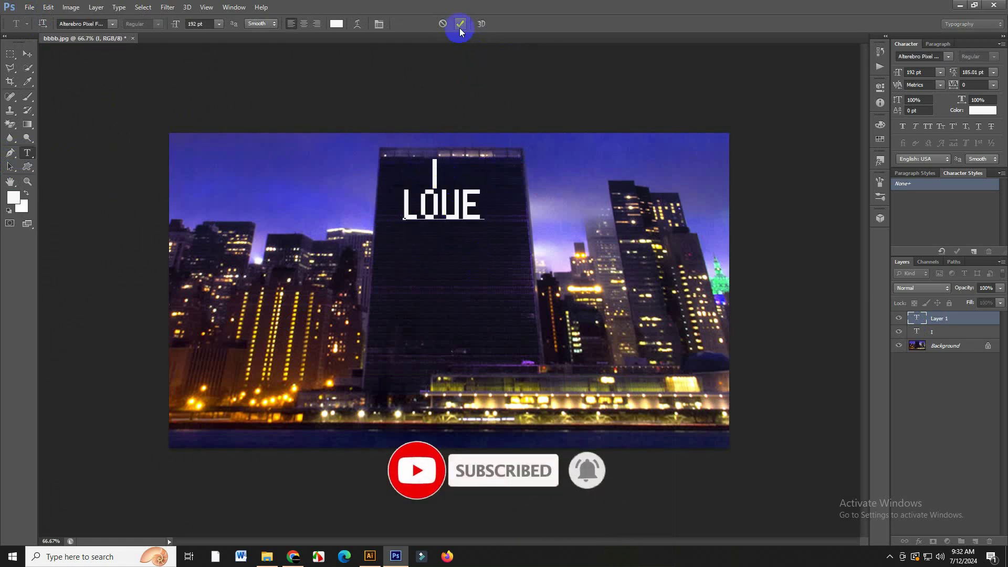
click(460, 24)
click(418, 251)
text(YO)
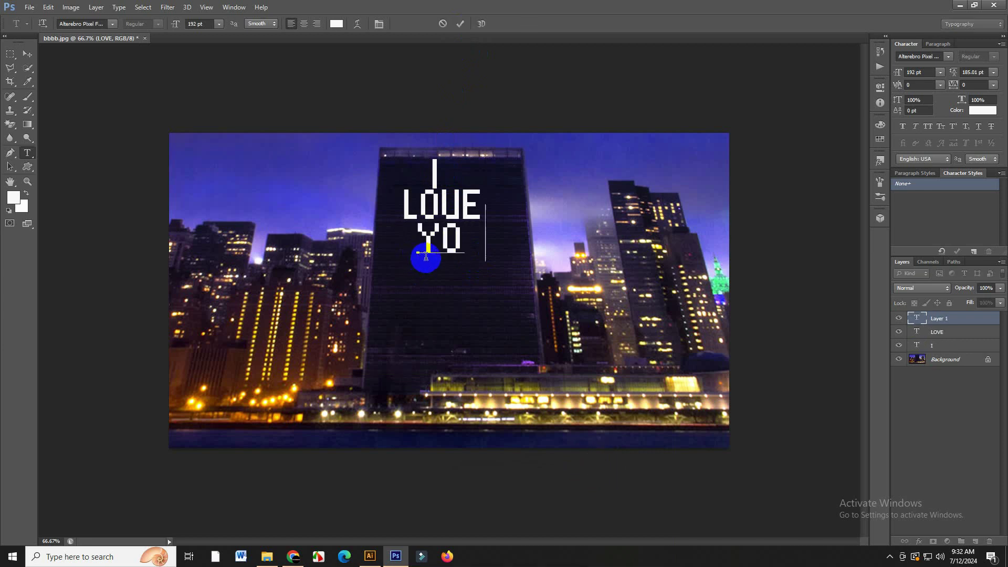
text(U)
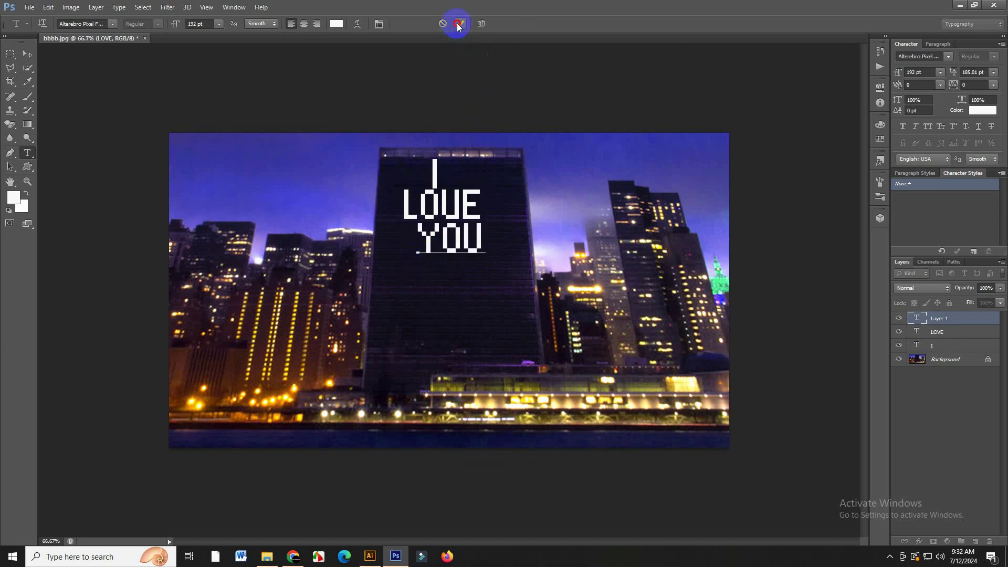
click(460, 24)
- Spread the I, LOVE and YOU lines apart down the facade with the Move tool
click(28, 53)
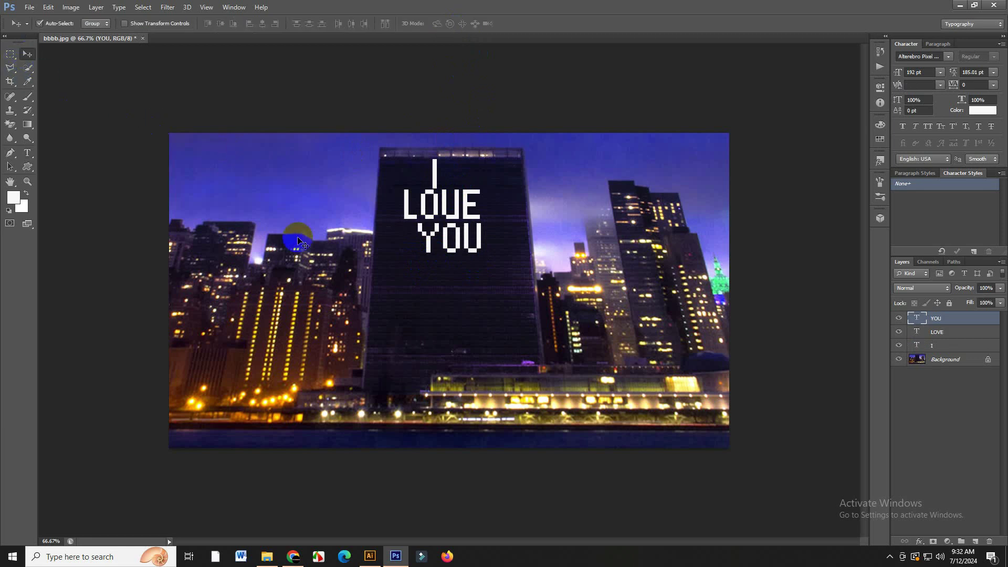
drag(453, 259, 445, 317)
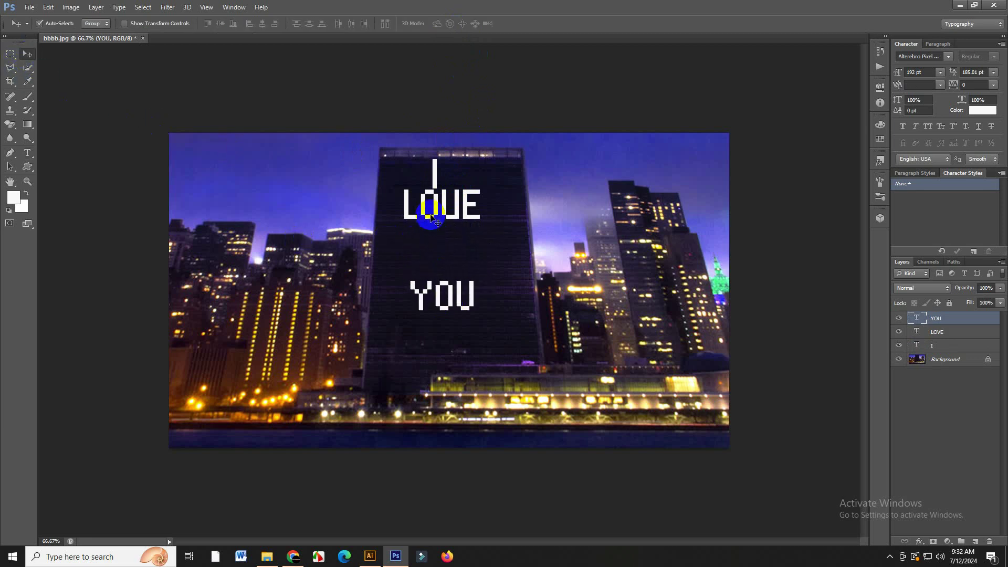
click(432, 214)
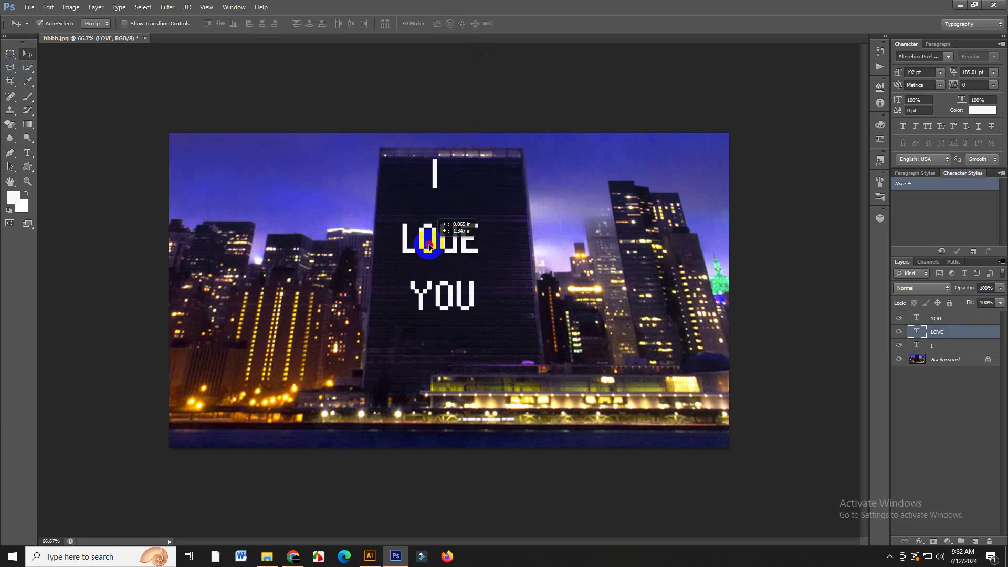
drag(436, 238, 430, 250)
click(432, 181)
drag(432, 181, 440, 184)
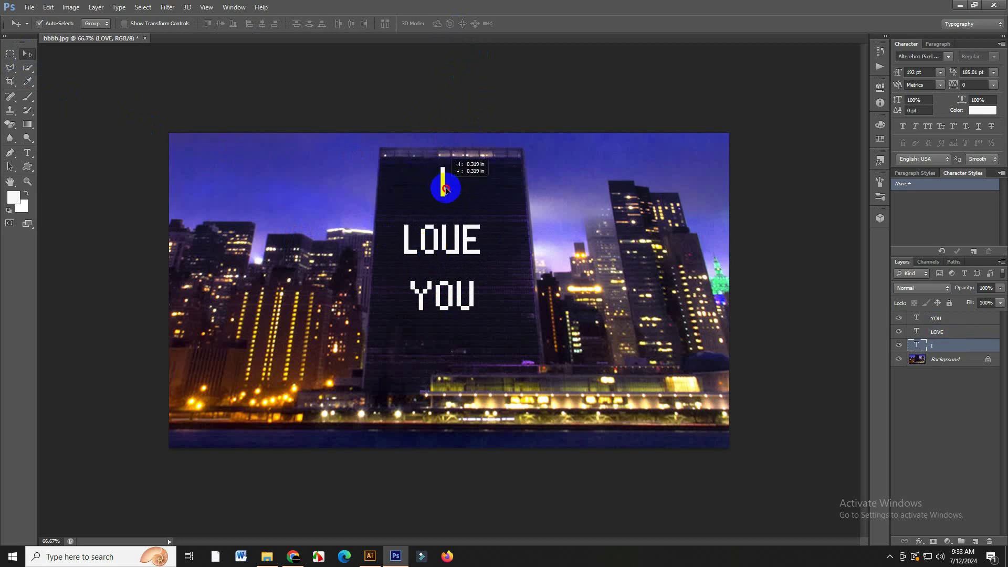
drag(448, 240, 456, 238)
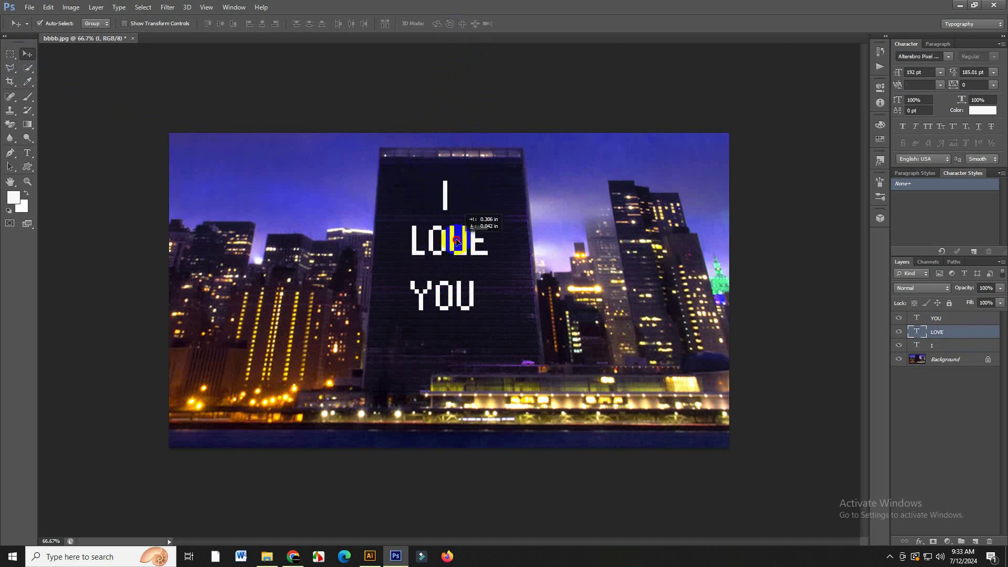
click(448, 198)
drag(456, 201, 460, 201)
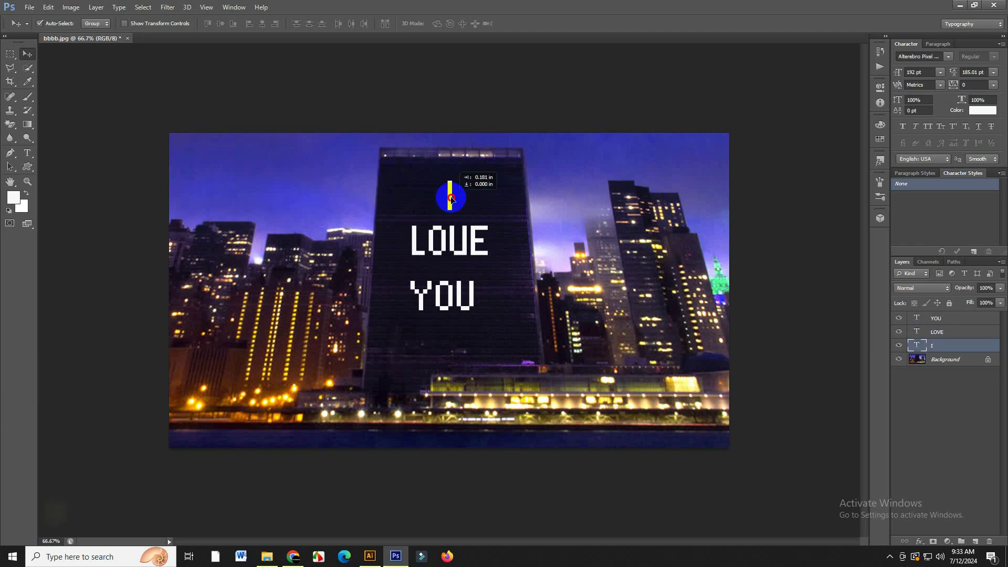
drag(447, 288, 456, 292)
- Fine-tune the three lines so I and YOU sit centred above and below LOVE
click(440, 240)
drag(440, 239, 437, 241)
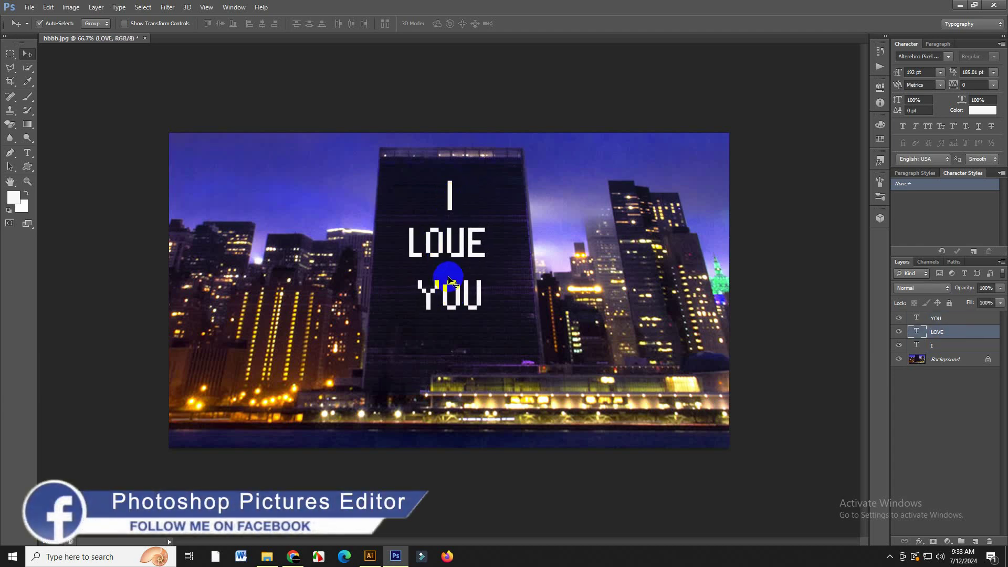
click(446, 293)
drag(446, 293, 444, 289)
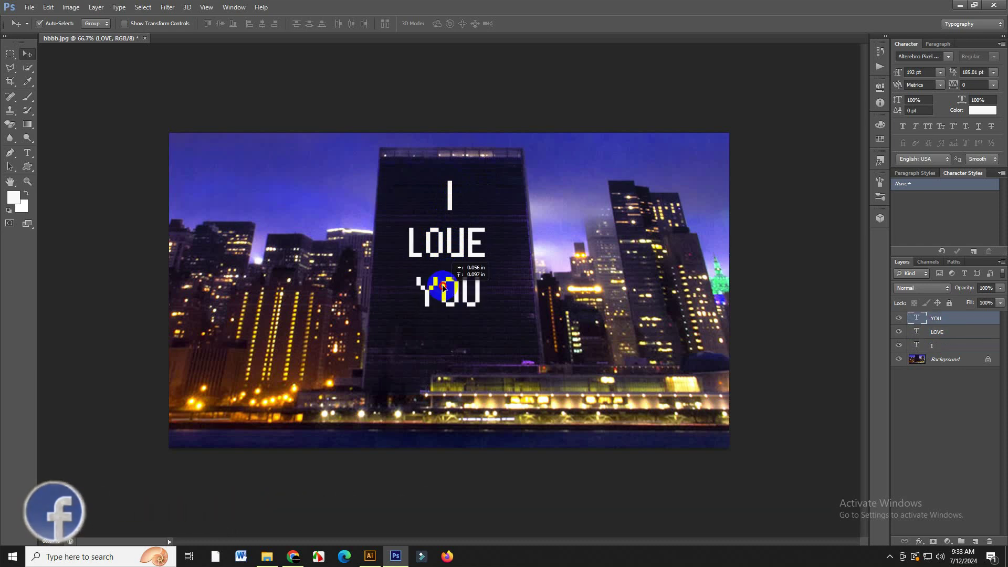
click(460, 203)
drag(457, 199, 454, 202)
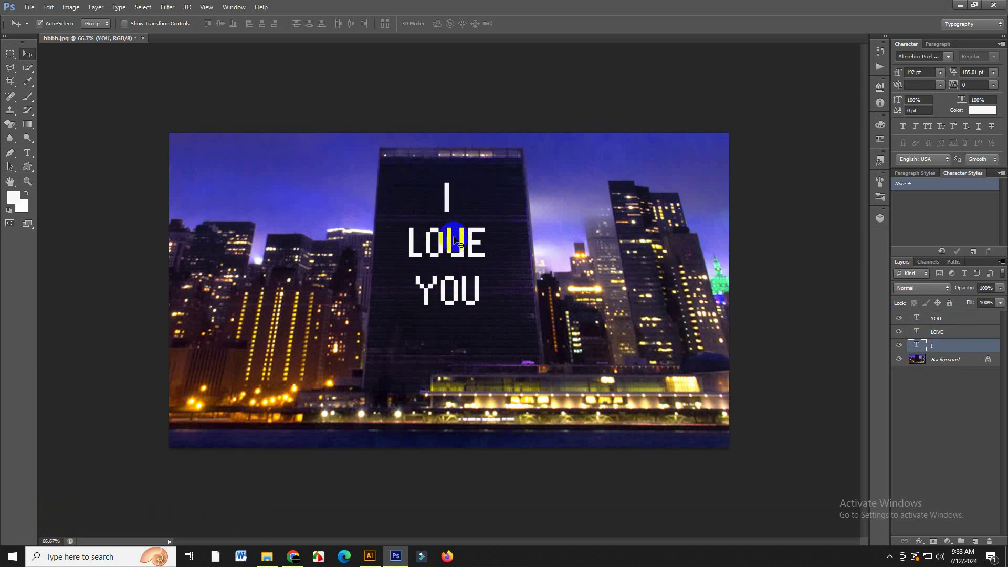
click(451, 245)
drag(450, 248, 448, 251)
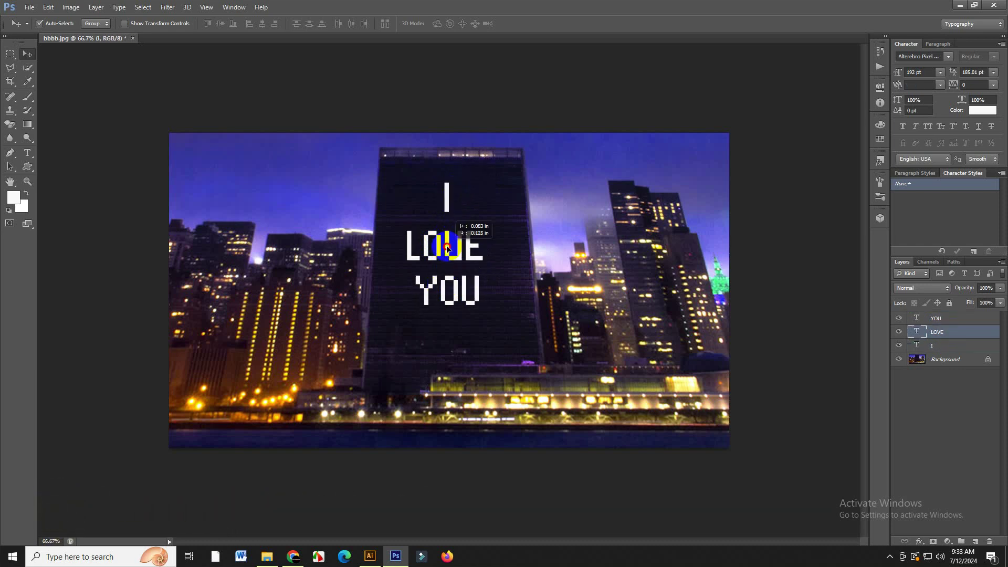
drag(446, 294, 442, 301)
click(442, 200)
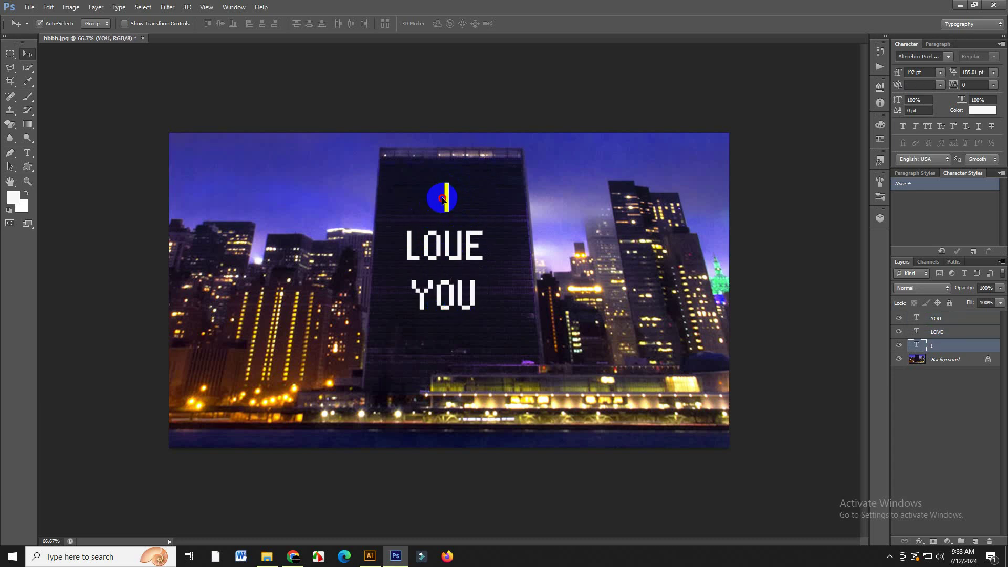
drag(443, 200, 444, 199)
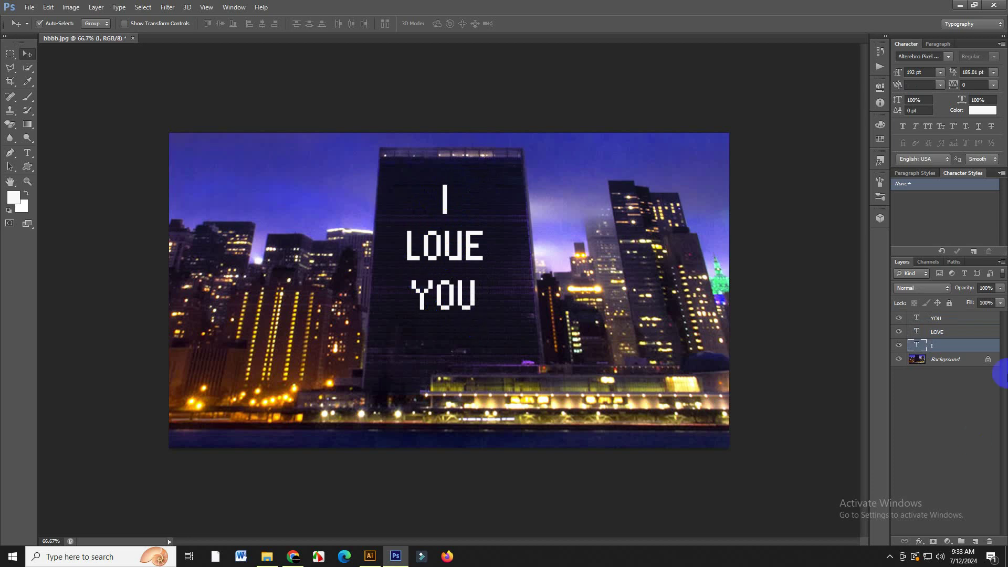
- Convert the I, LOVE and YOU layers into one smart object, then rasterize it
shift+click(952, 320)
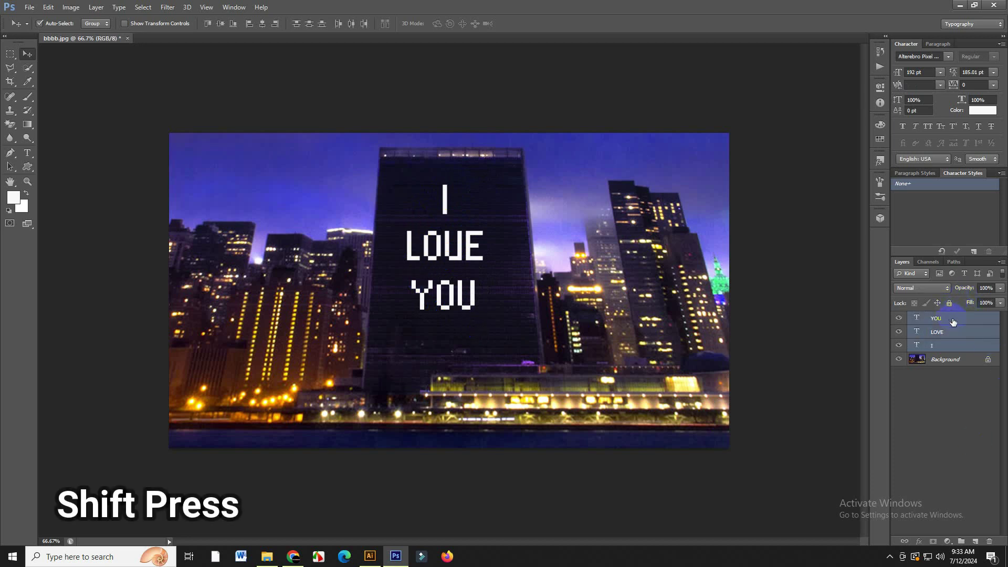
right_click(964, 334)
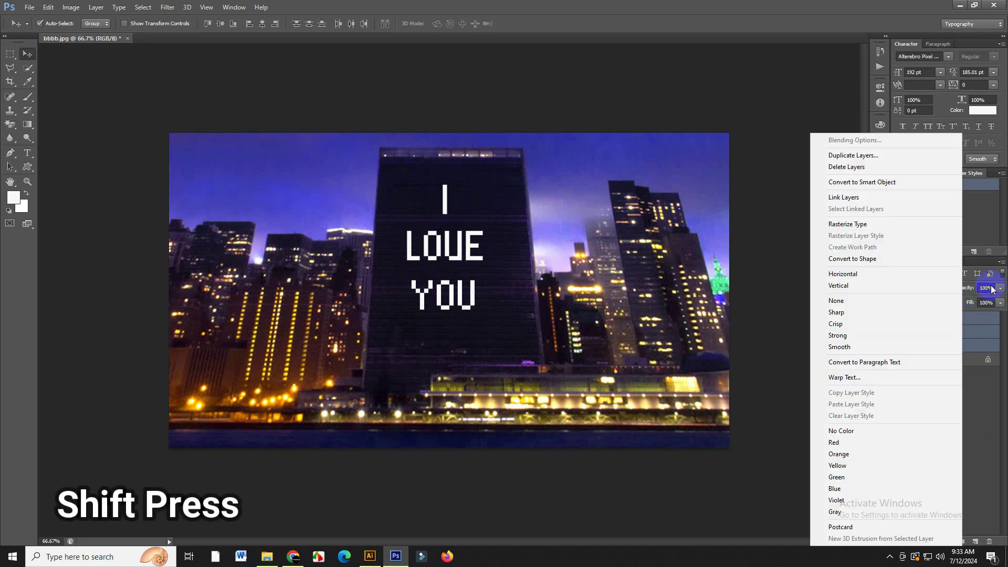
click(870, 186)
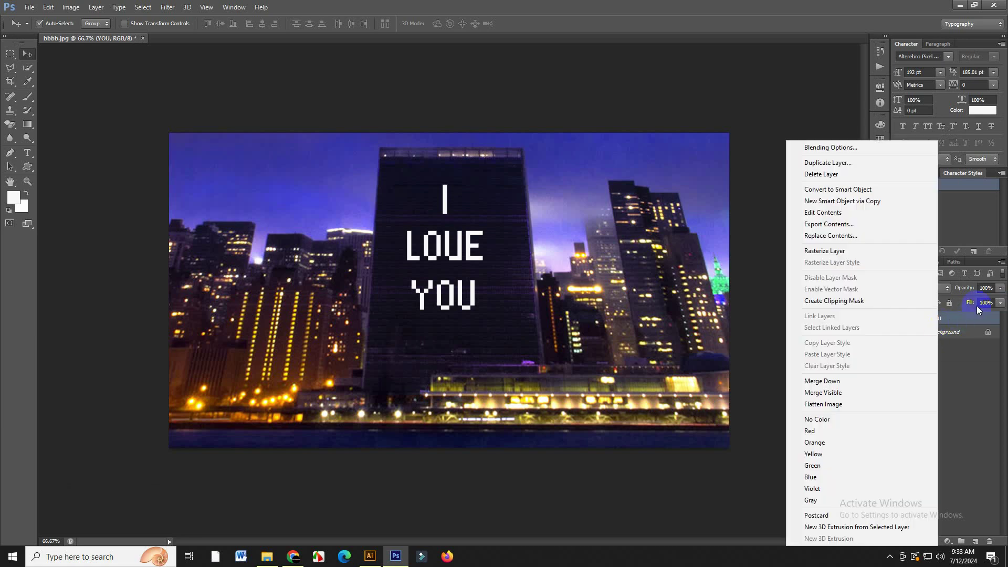
right_click(941, 320)
click(837, 251)
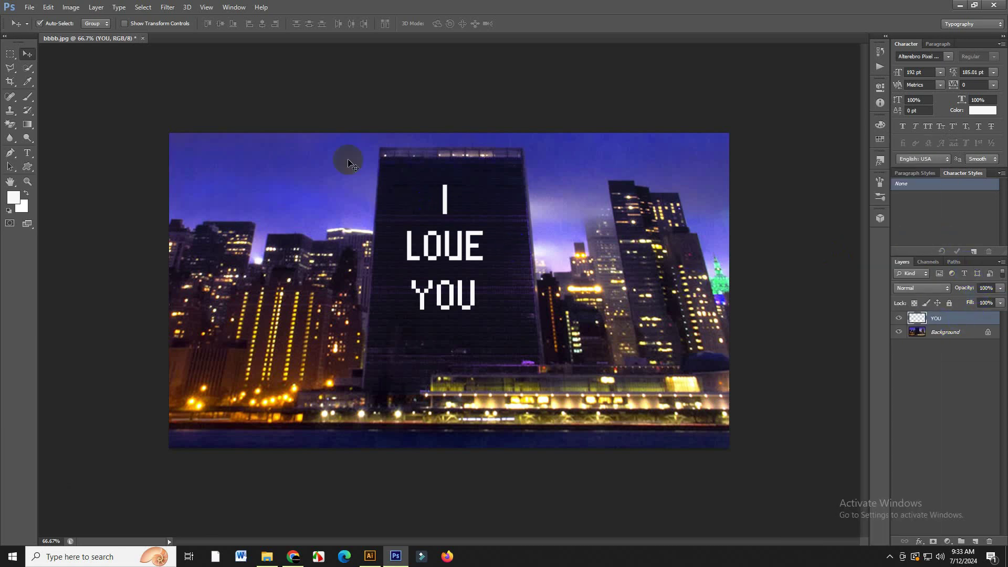
- Select all, copy the lettering with Ctrl+C, then deselect
click(145, 14)
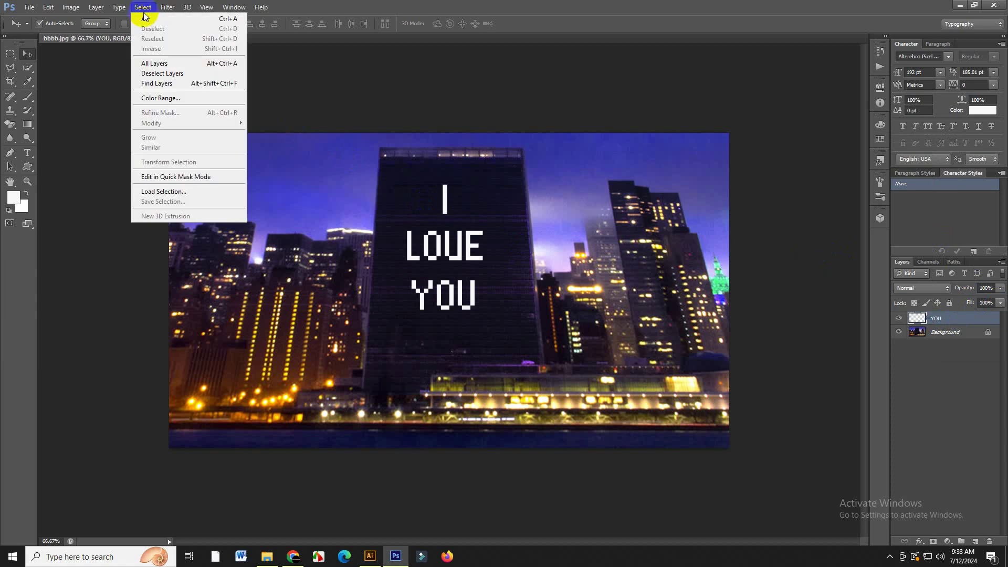
click(160, 21)
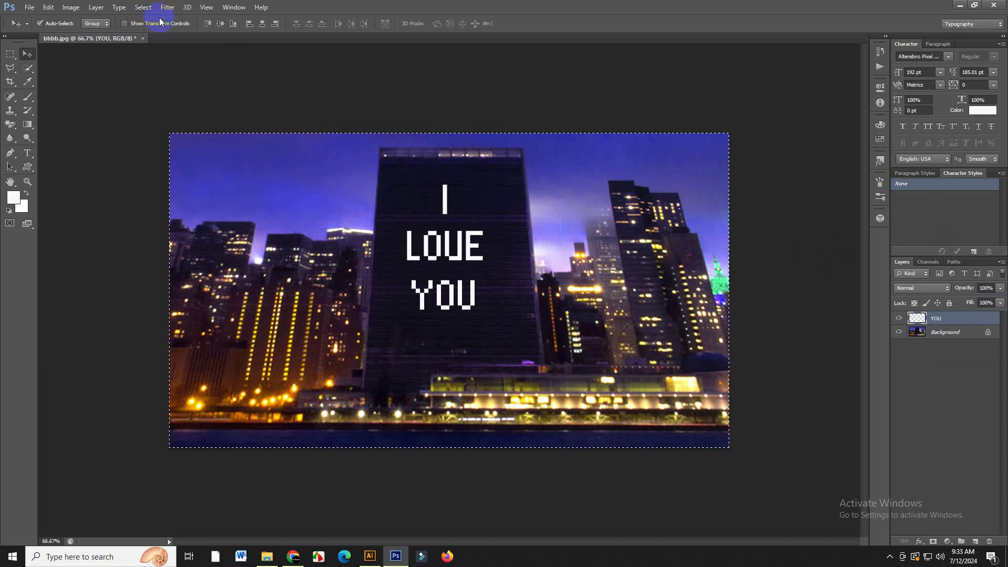
key(ctrl+c)
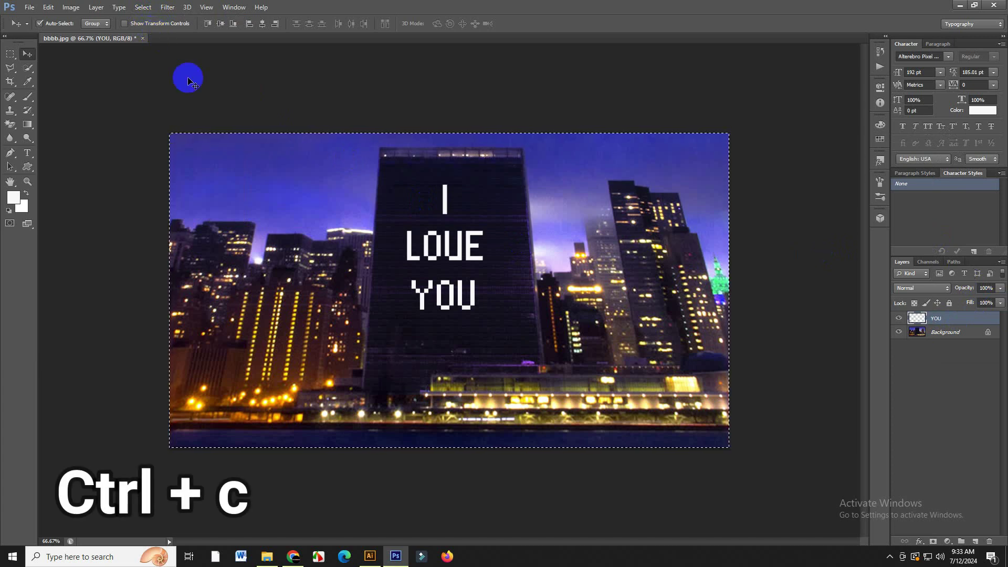
click(166, 7)
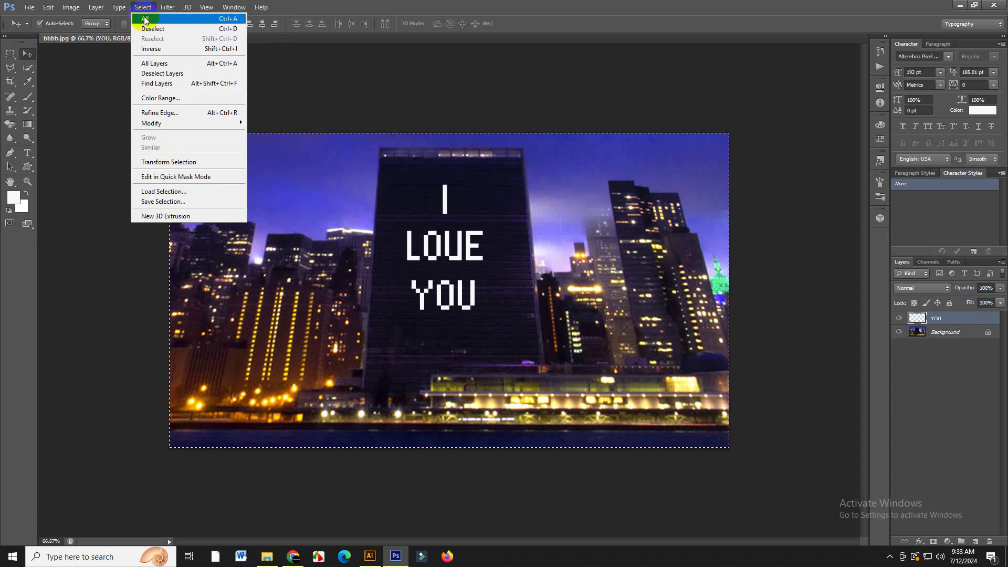
click(168, 28)
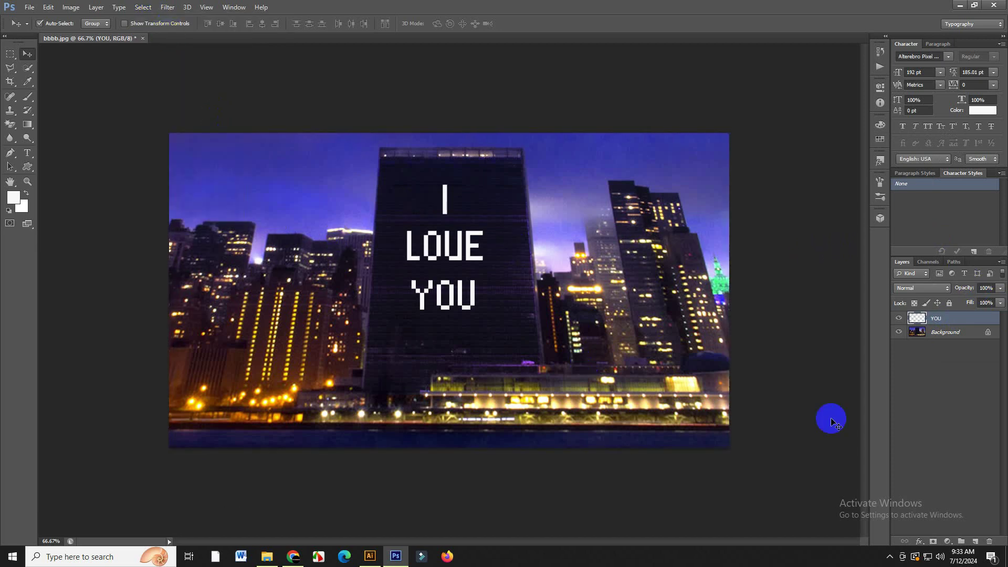
- Hide the YOU layer, add Layer 1 above Background, and launch Filter > Vanishing Point
click(899, 319)
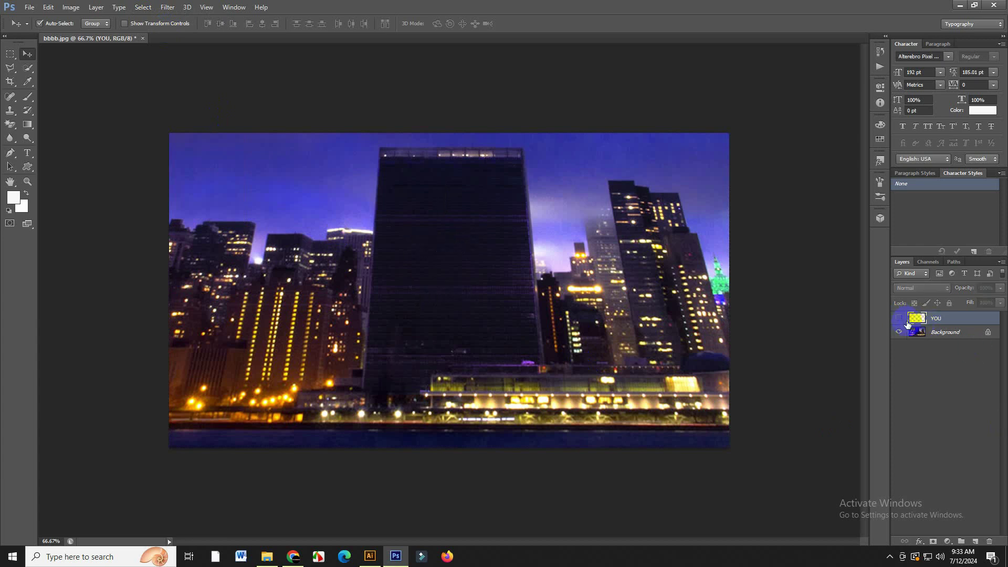
click(938, 334)
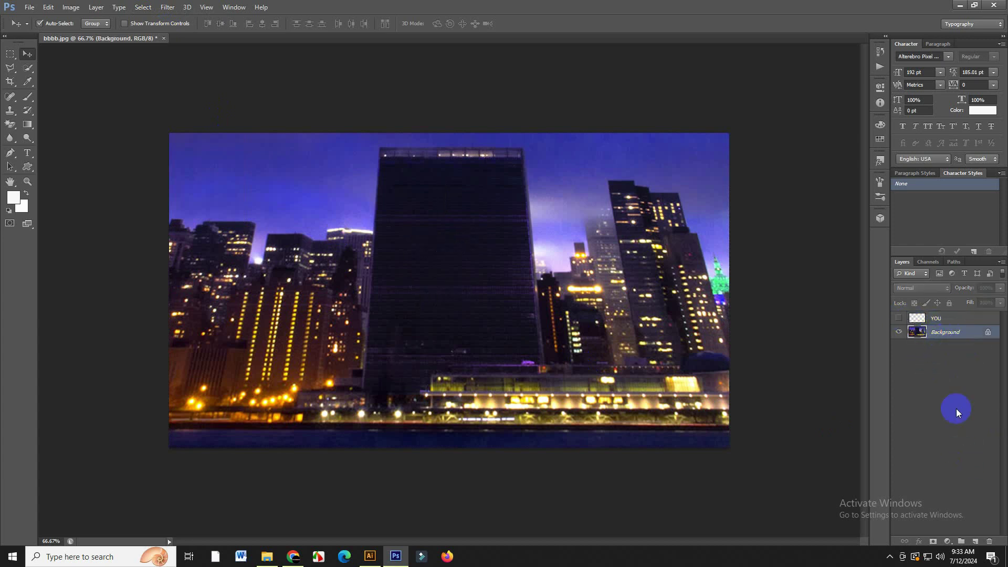
click(973, 541)
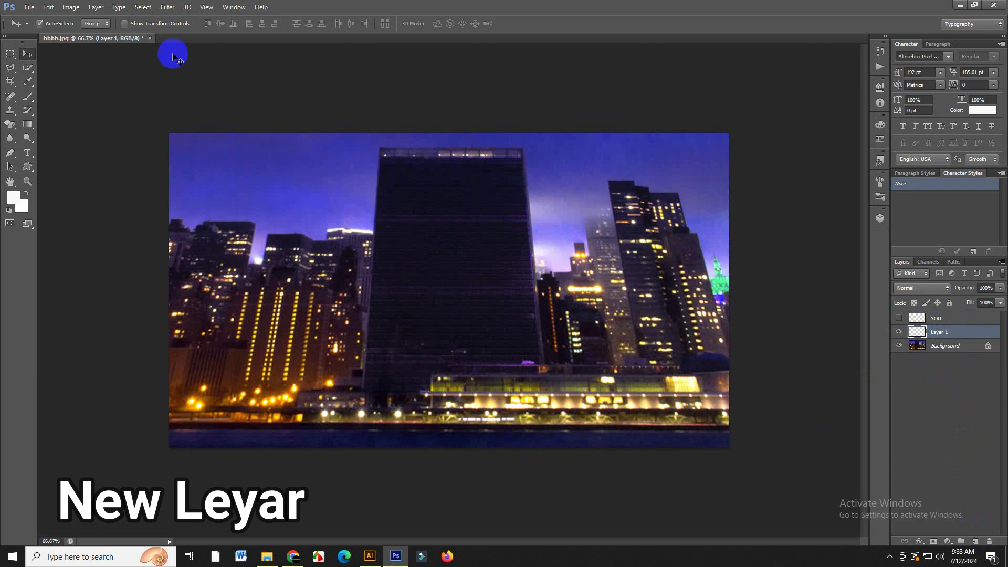
click(168, 7)
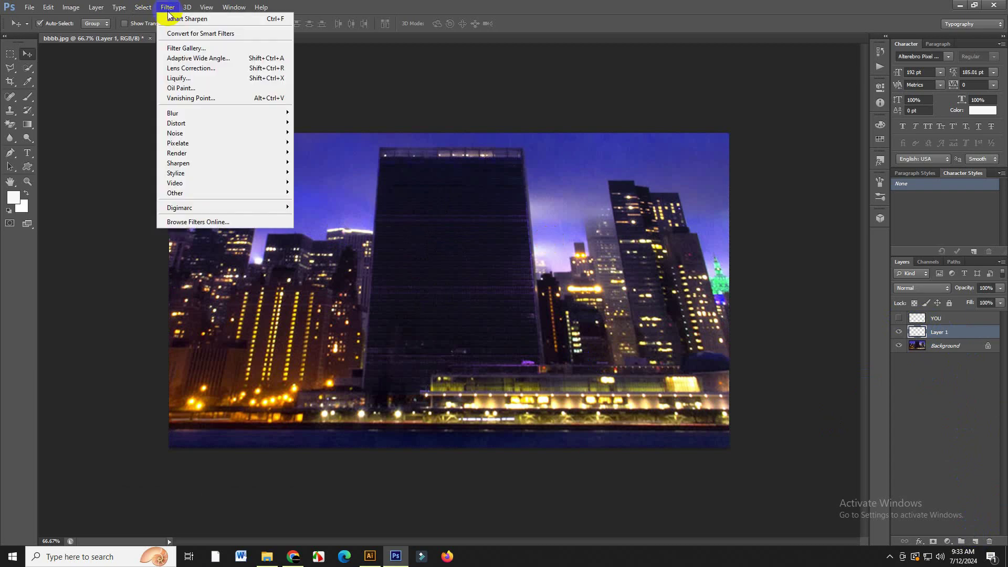
click(199, 99)
- Draw a four-corner perspective plane on the facade and extend its bottom edge to the base
click(15, 51)
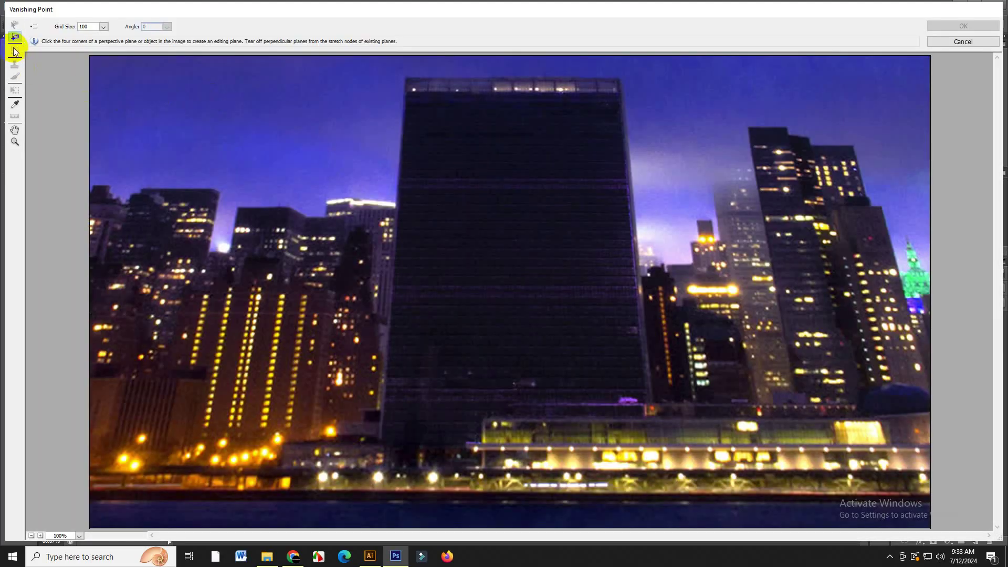
click(410, 116)
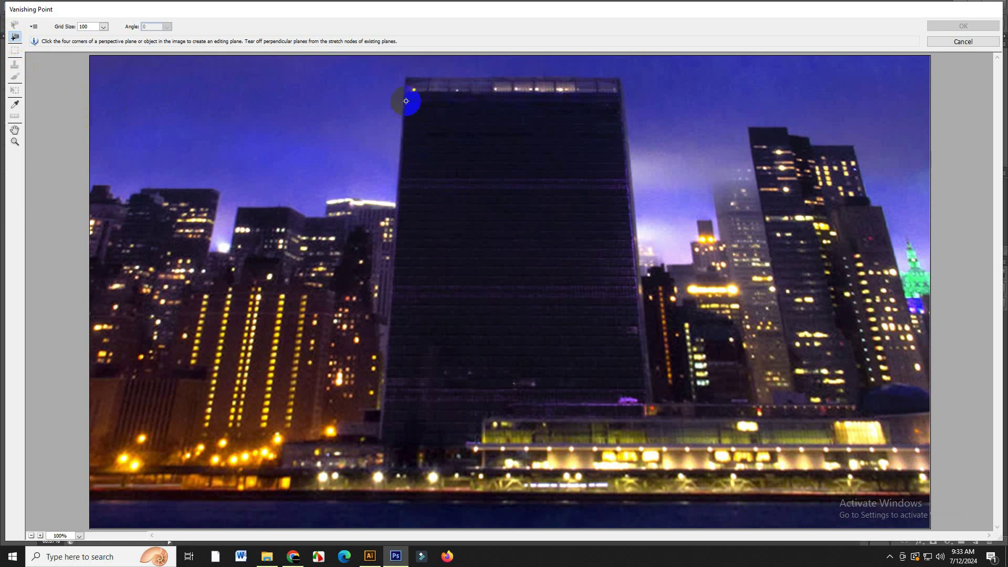
click(407, 95)
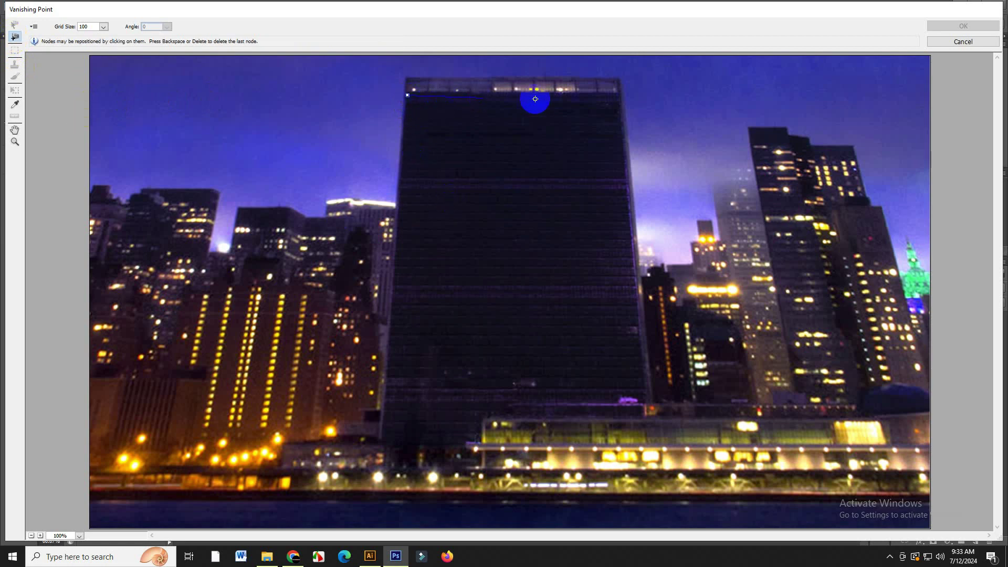
click(614, 97)
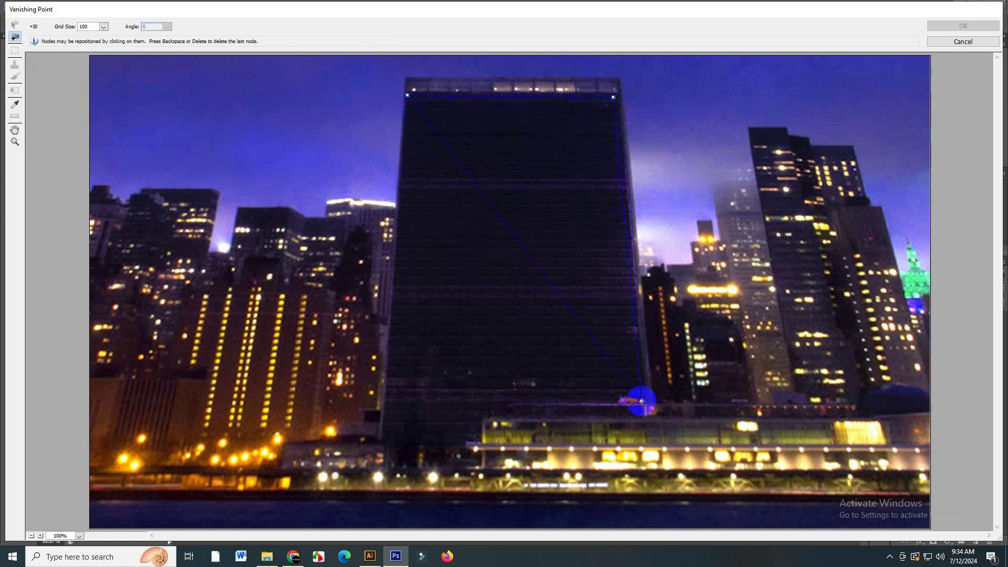
click(641, 401)
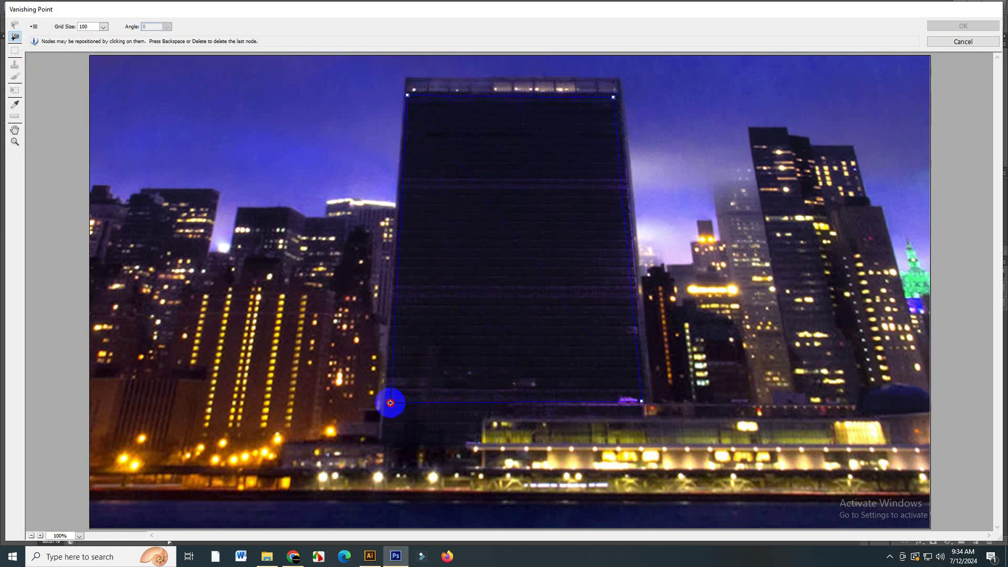
click(390, 402)
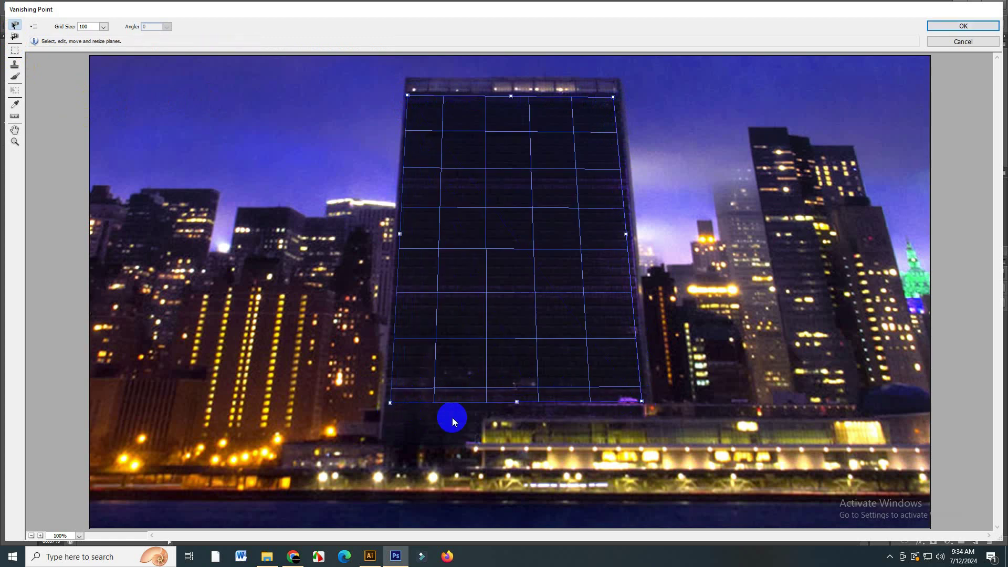
click(518, 404)
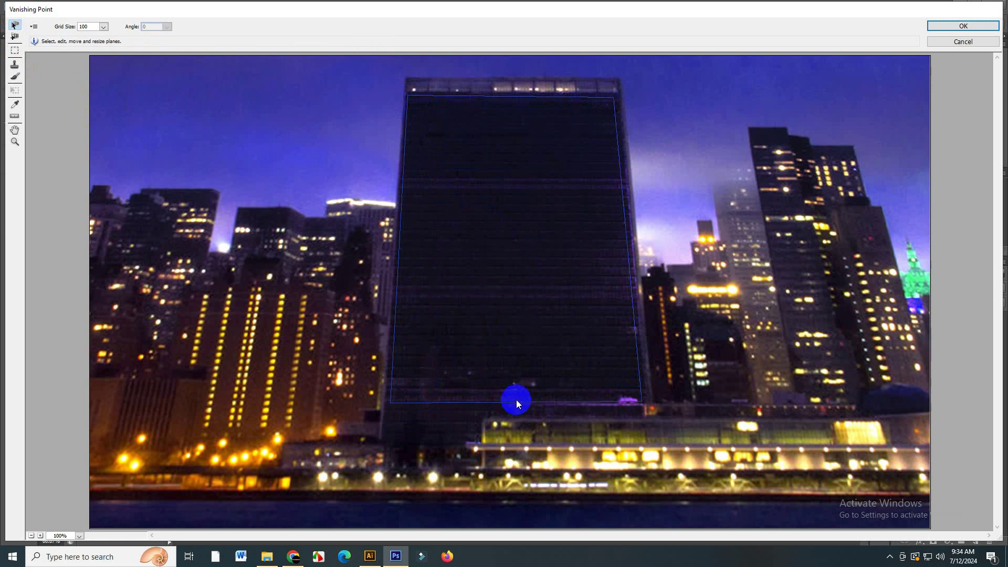
click(517, 403)
drag(516, 402, 518, 437)
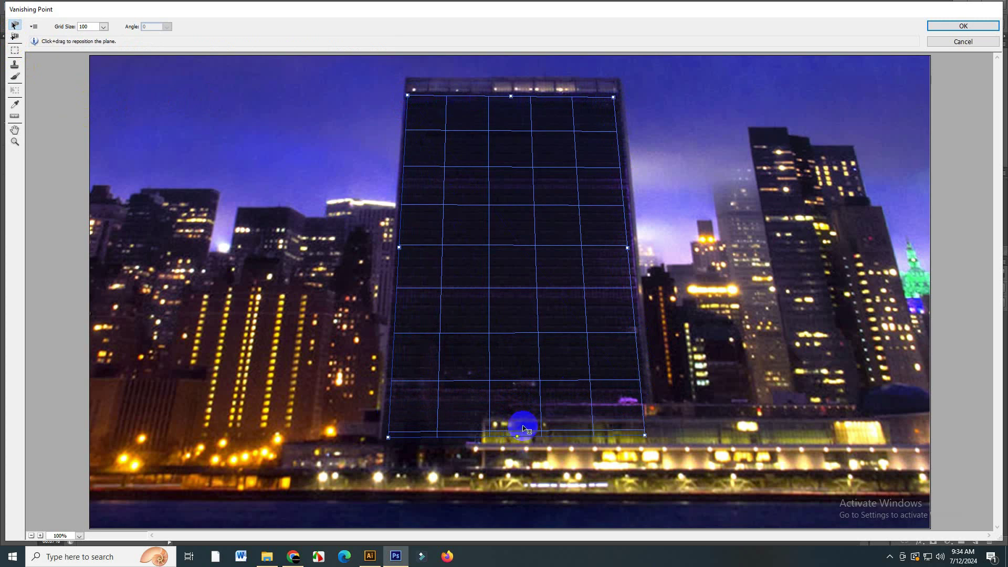
- Paste the lettering onto the plane, then rotate, enlarge and position it to fill the facade
key(ctrl+v)
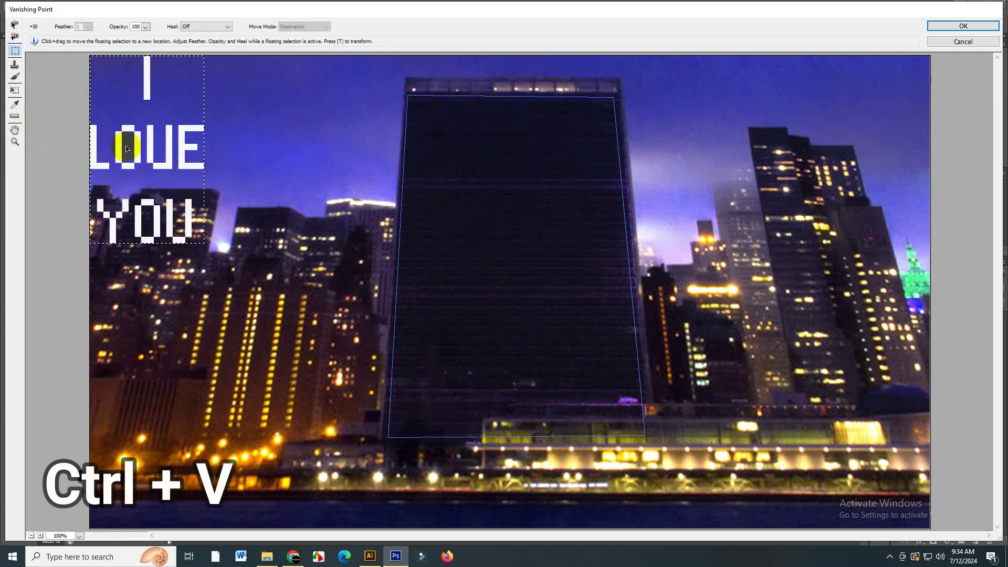
drag(127, 149, 491, 225)
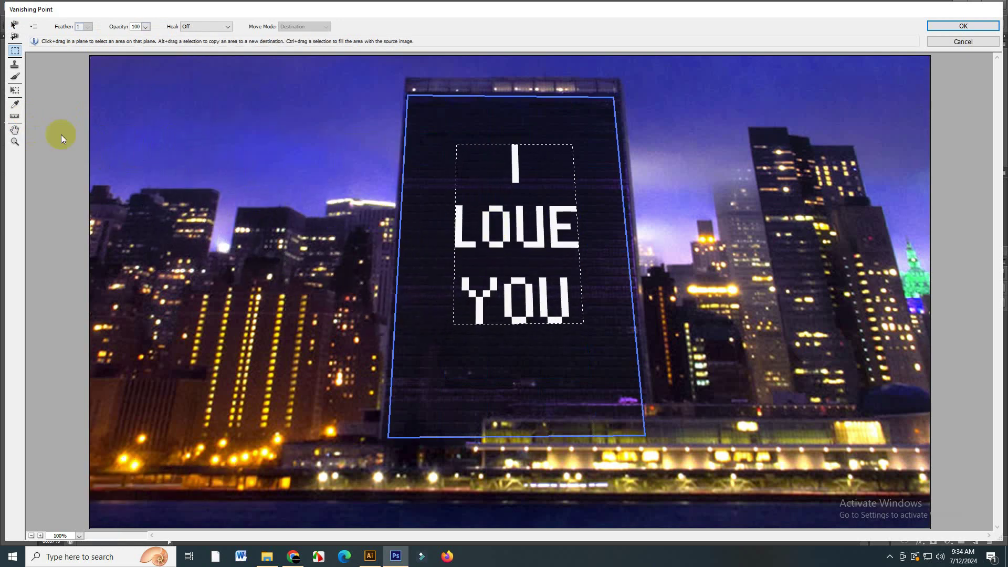
click(15, 90)
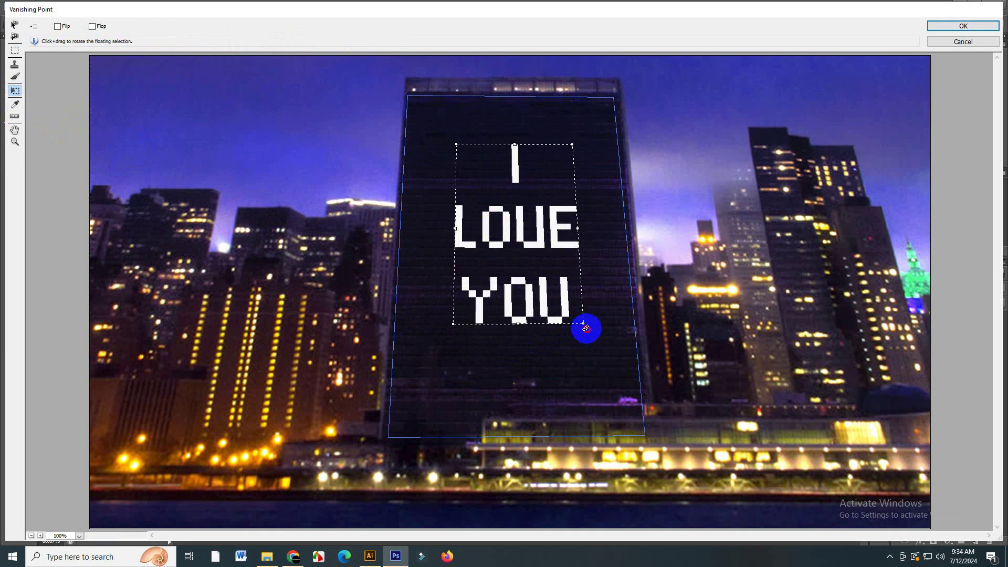
drag(587, 329, 618, 430)
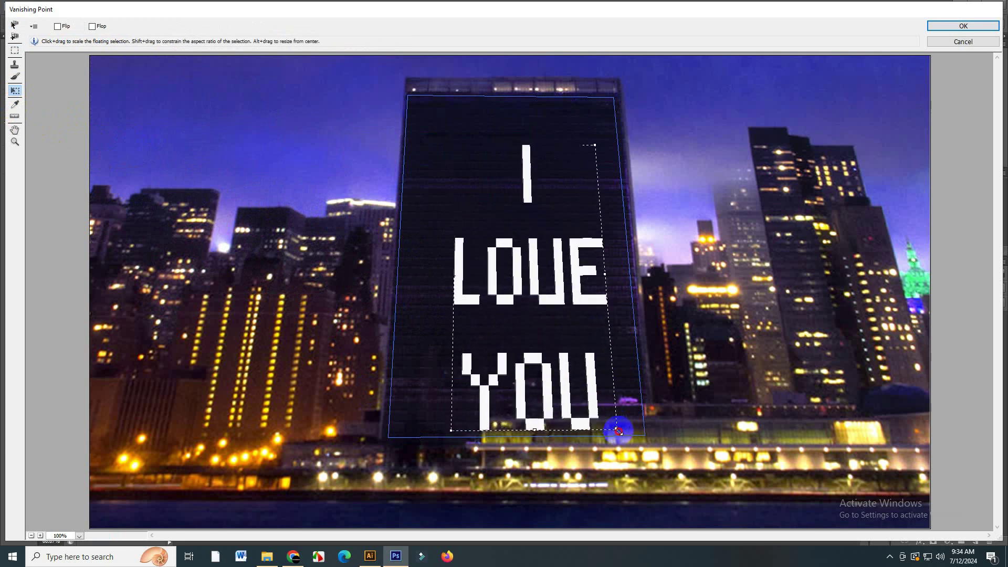
drag(549, 386, 536, 345)
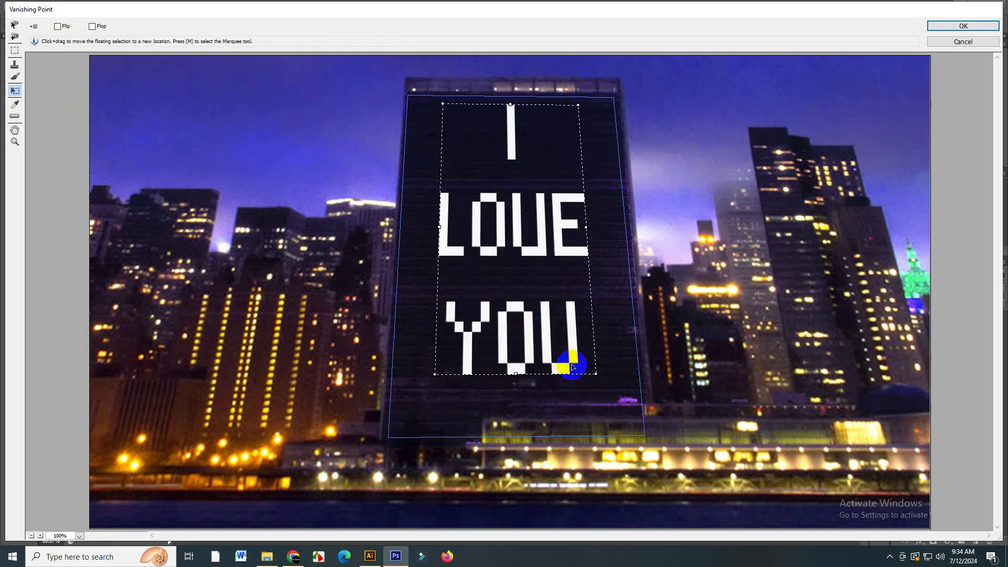
drag(594, 375, 615, 416)
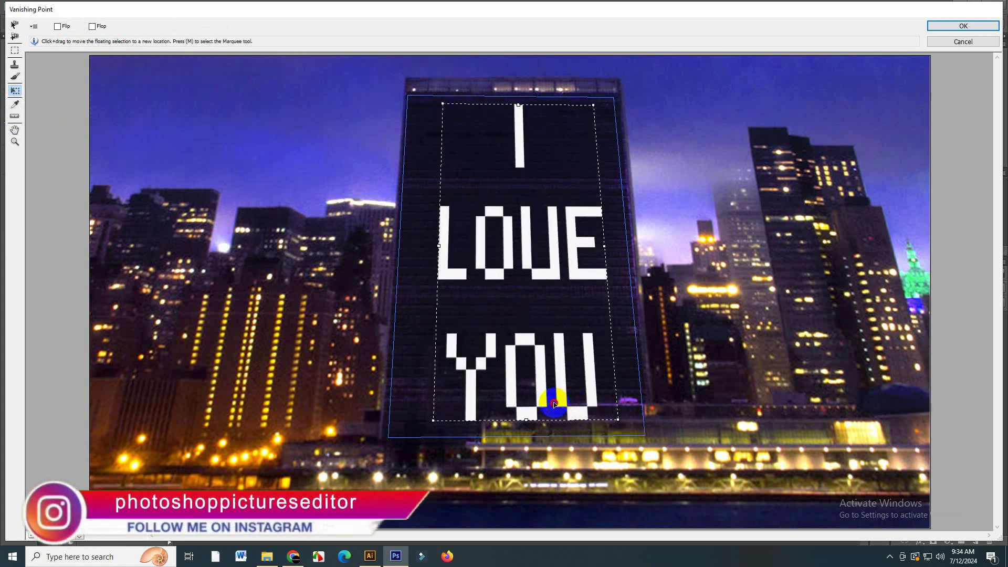
drag(553, 403, 543, 397)
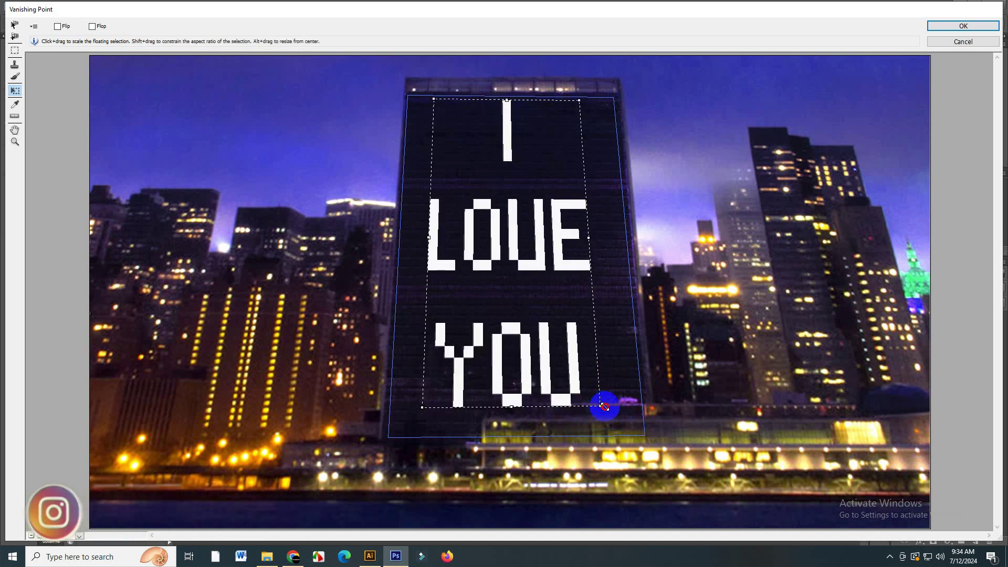
drag(607, 412, 615, 416)
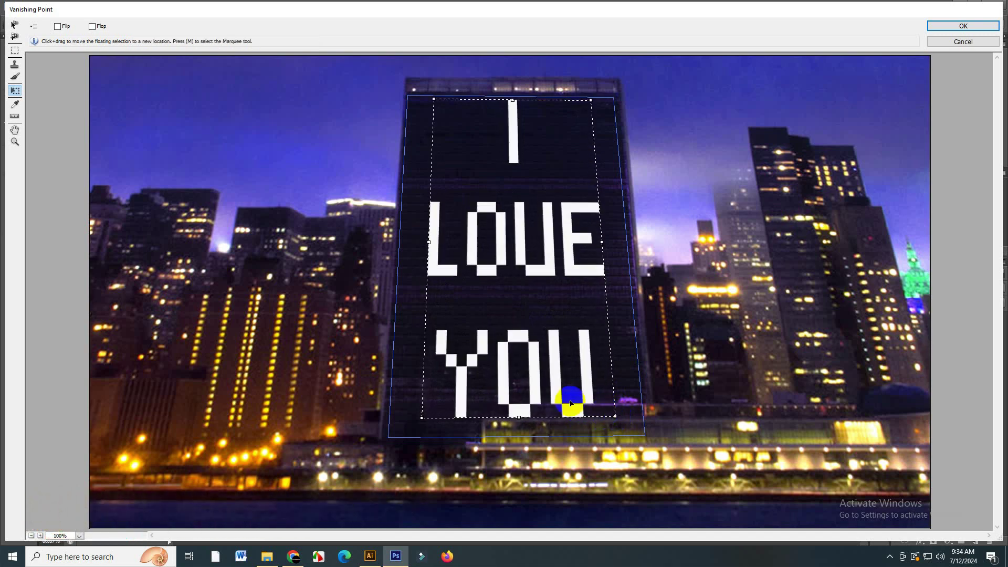
drag(538, 390, 536, 392)
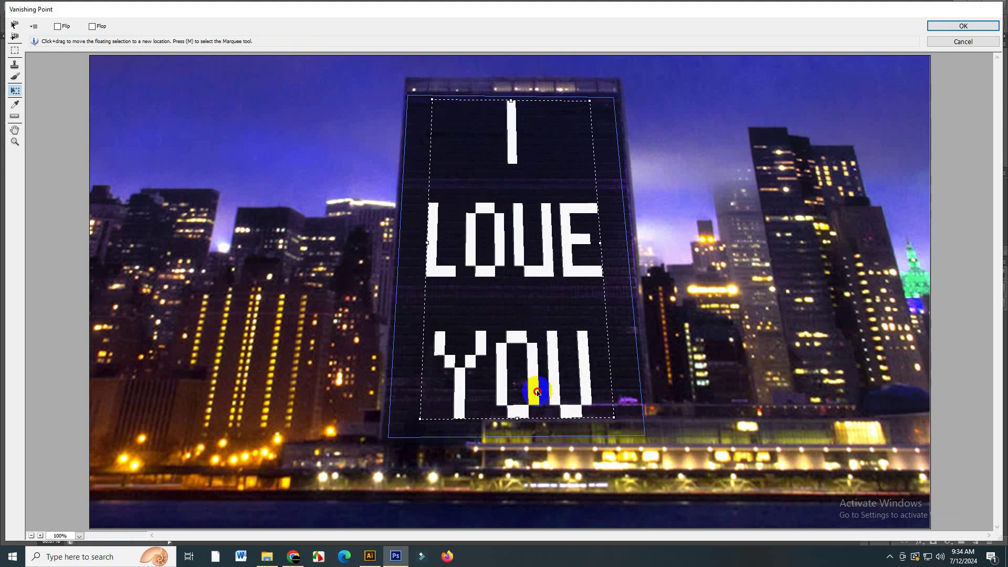
- Commit the perspective lettering to Layer 1 and hide that layer
click(962, 35)
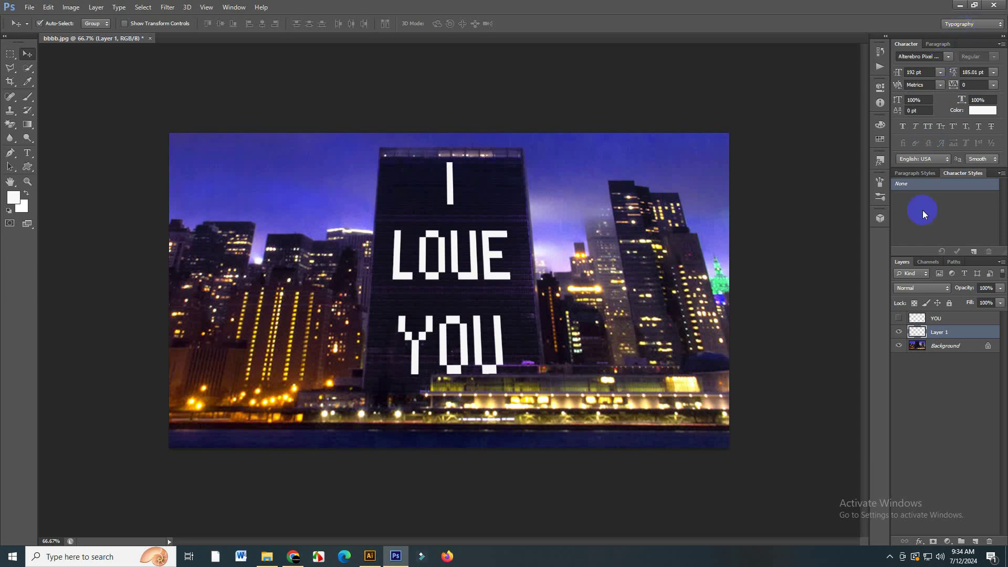
click(898, 333)
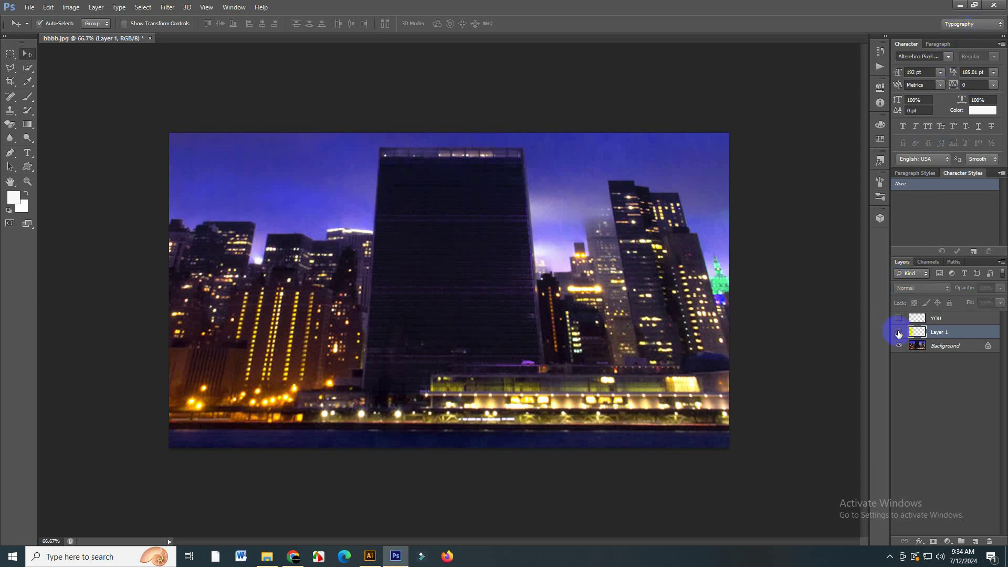
click(927, 349)
- Duplicate the Background layer and convert the copy to a smart object
right_click(944, 347)
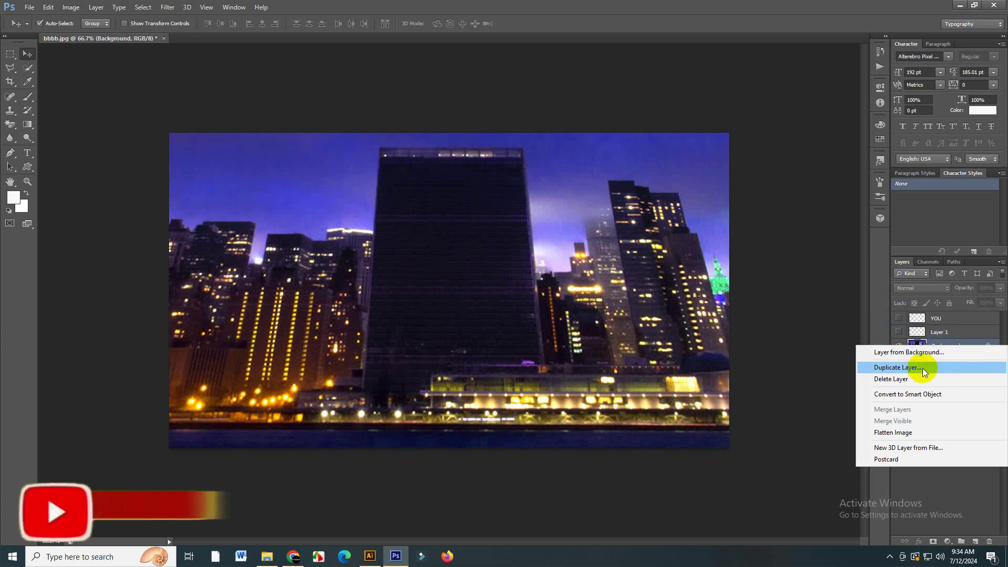
click(920, 368)
click(219, 149)
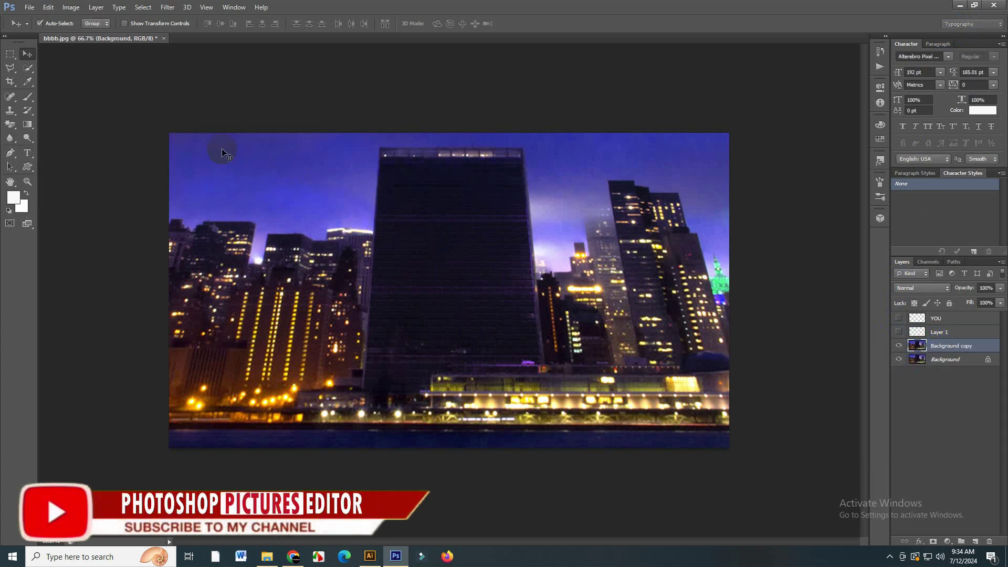
right_click(948, 347)
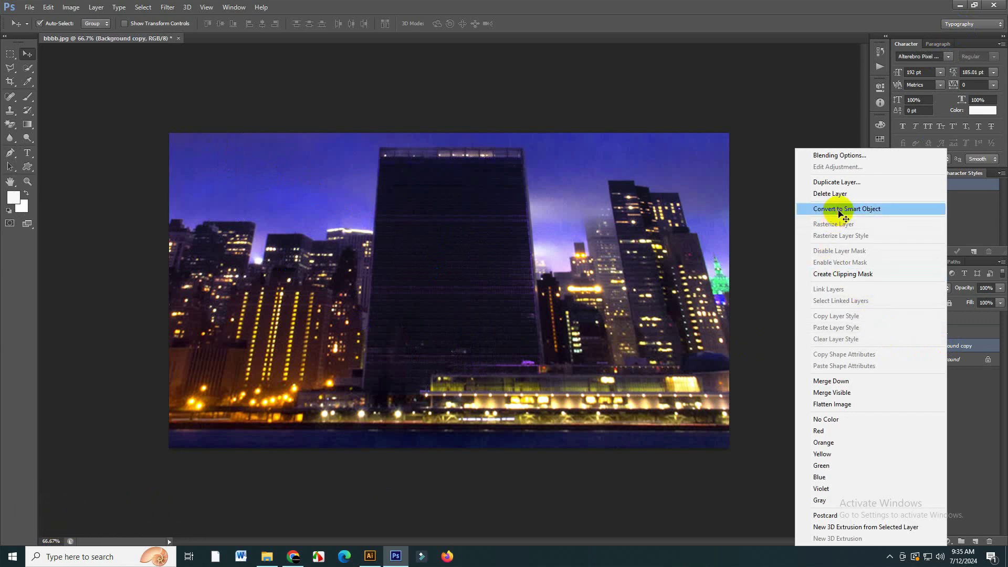
click(835, 209)
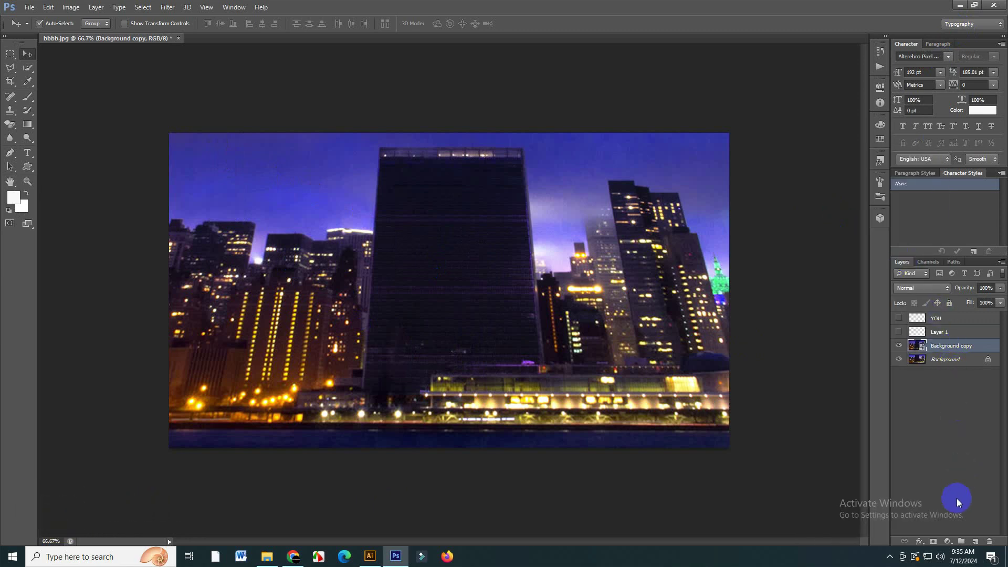
- Add a Levels adjustment clipped to Background copy with input levels 17, 1.00 and 46
click(947, 542)
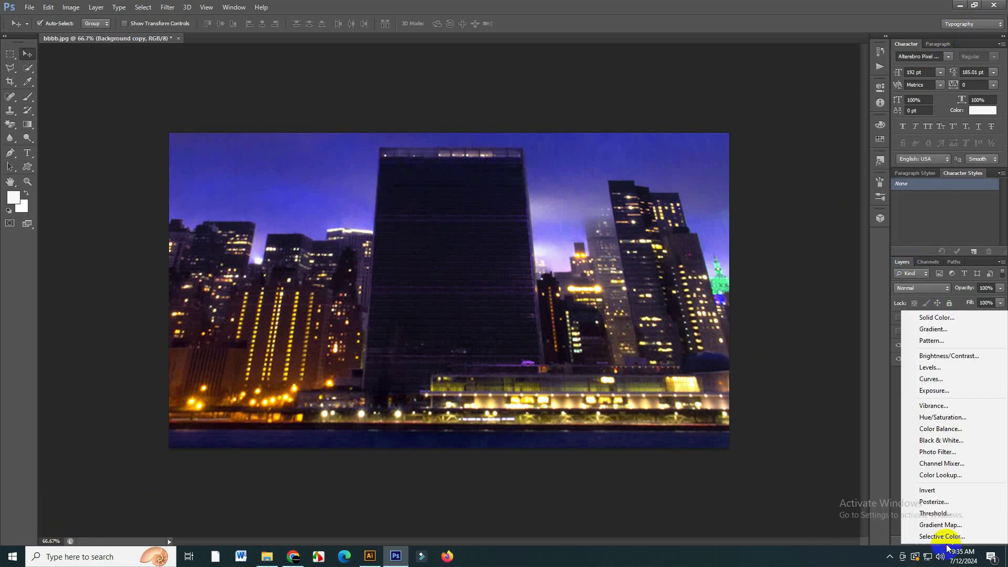
click(937, 367)
click(788, 258)
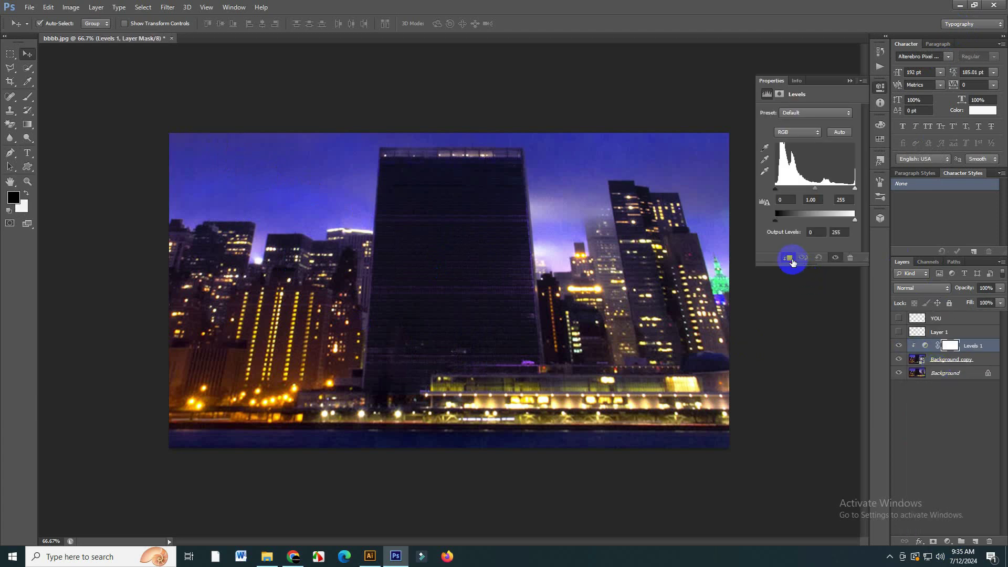
click(789, 199)
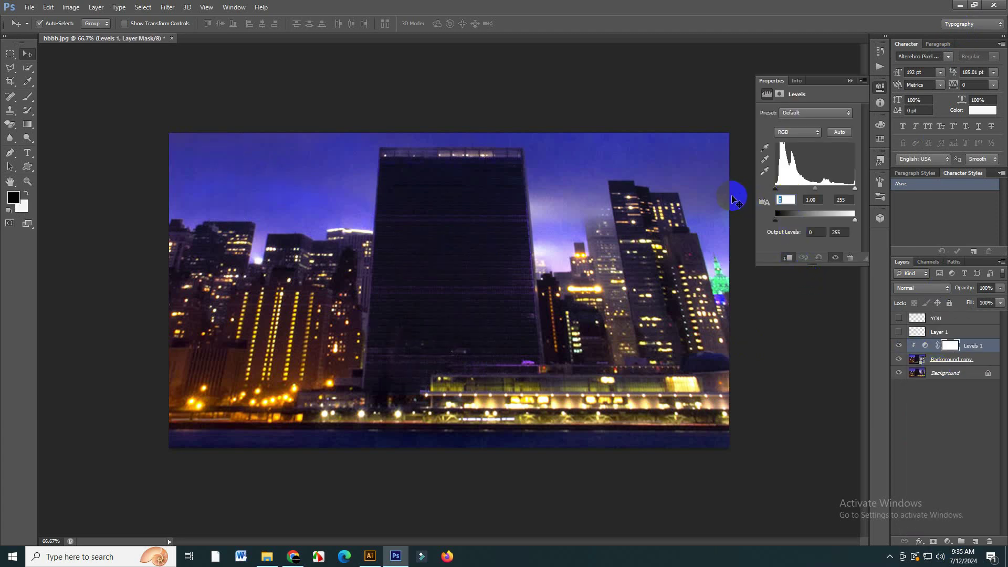
text(17)
click(847, 199)
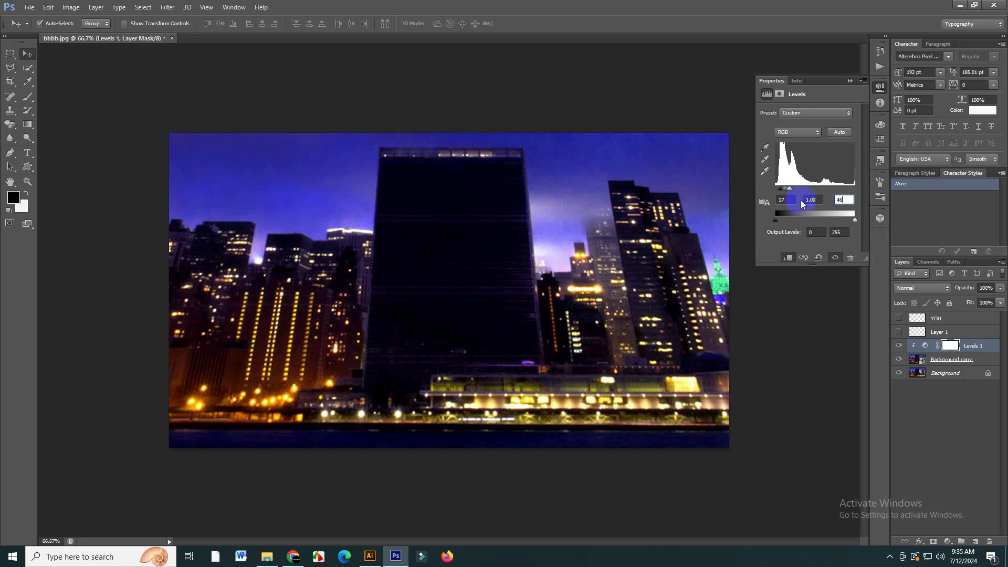
key(Return)
click(851, 80)
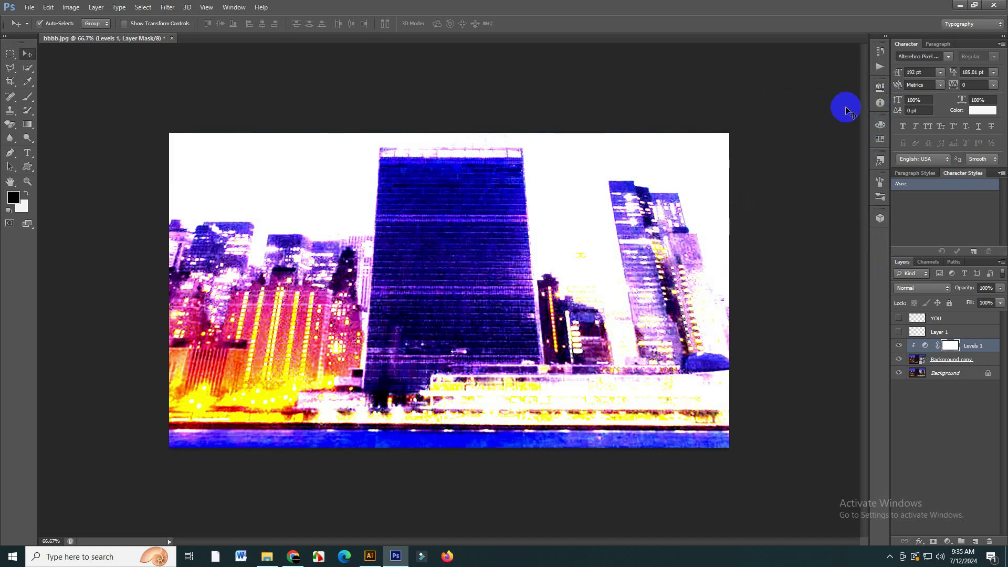
- Mask Background copy to the letter shapes loaded from Layer 1
ctrl+click(917, 332)
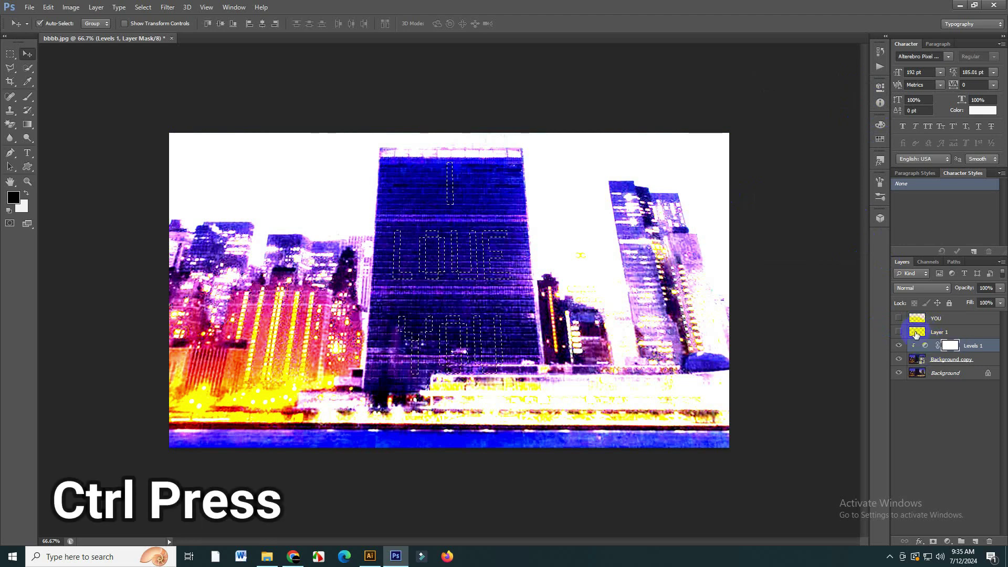
click(937, 362)
click(934, 540)
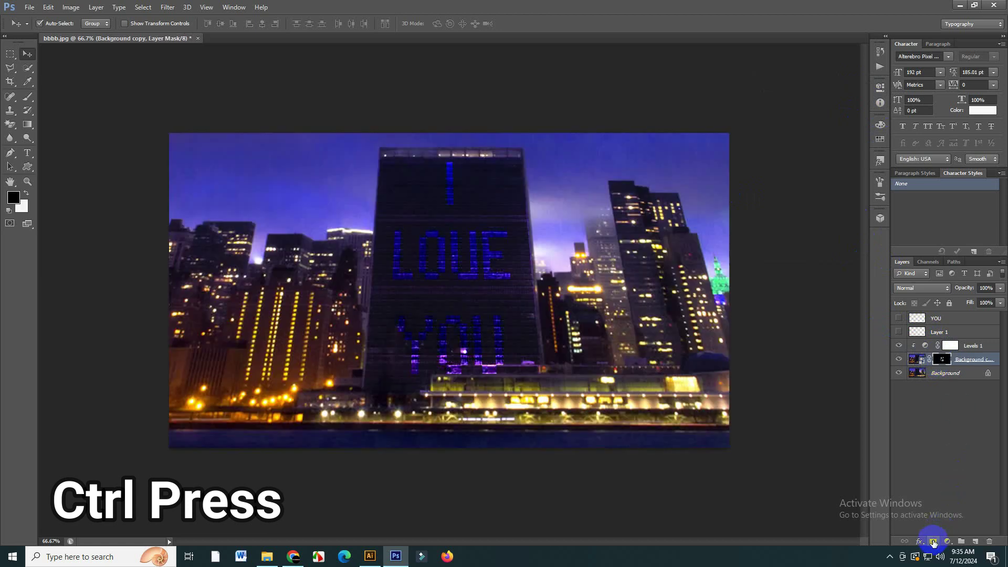
- Apply Shadows/Highlights to the Background copy image: Shadows Amount 20, Color Correction 0
click(914, 360)
click(69, 9)
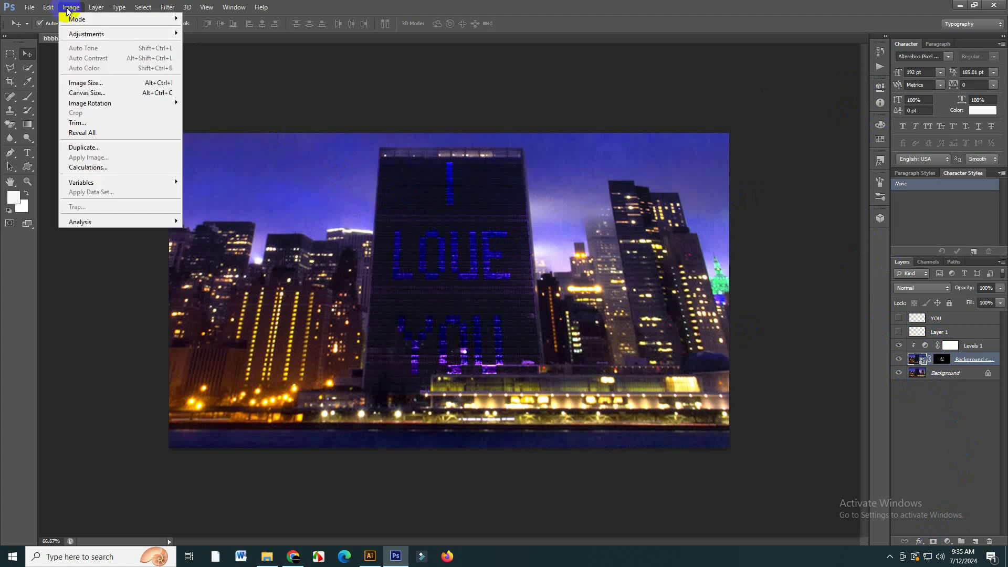
click(130, 34)
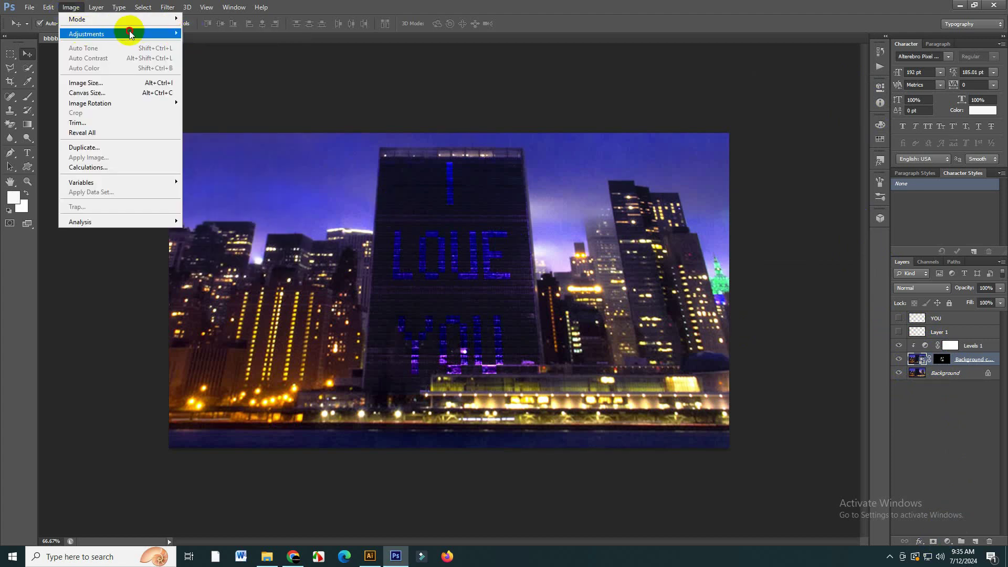
mouse_move(87, 33)
click(247, 205)
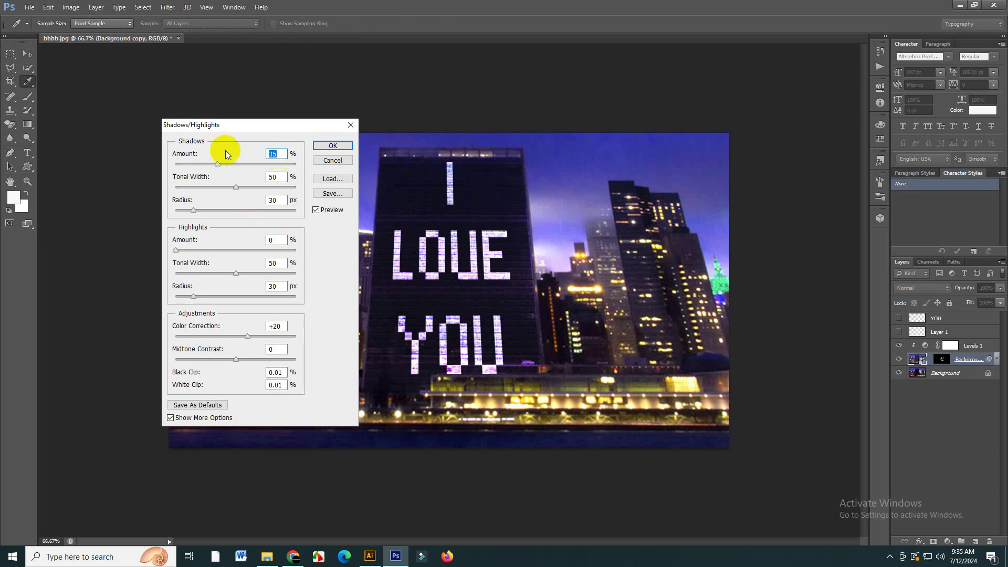
text(20)
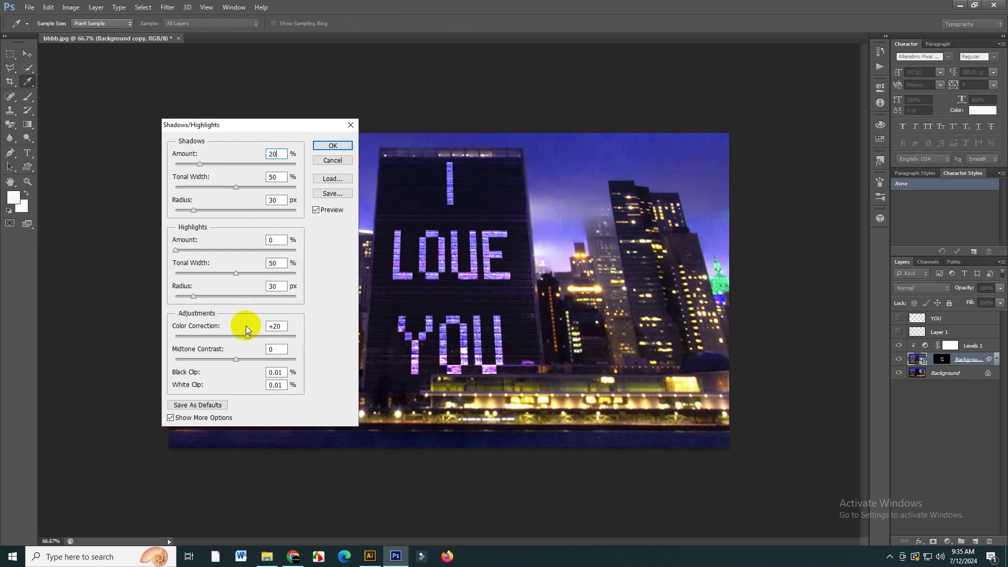
double_click(277, 326)
text(0)
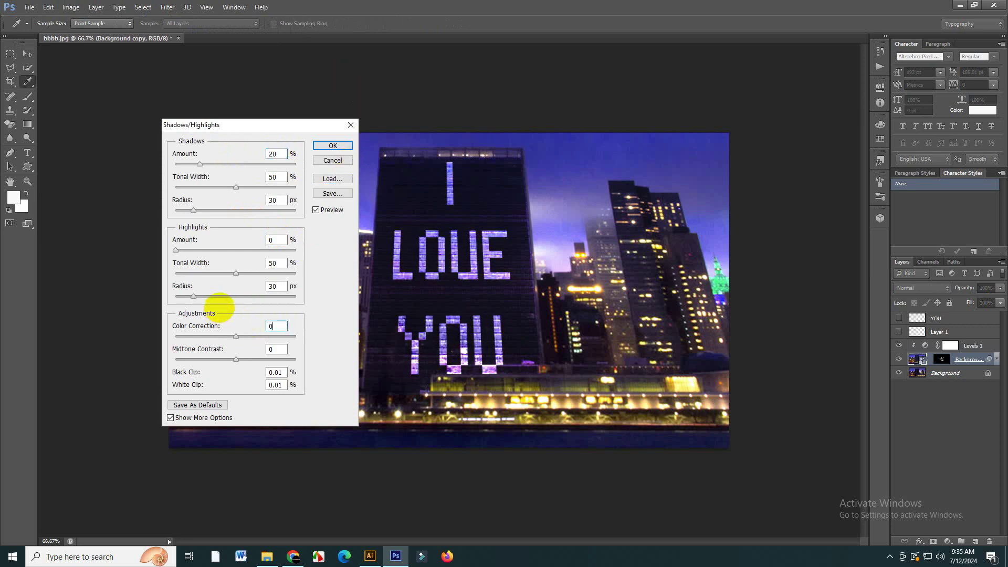
click(333, 145)
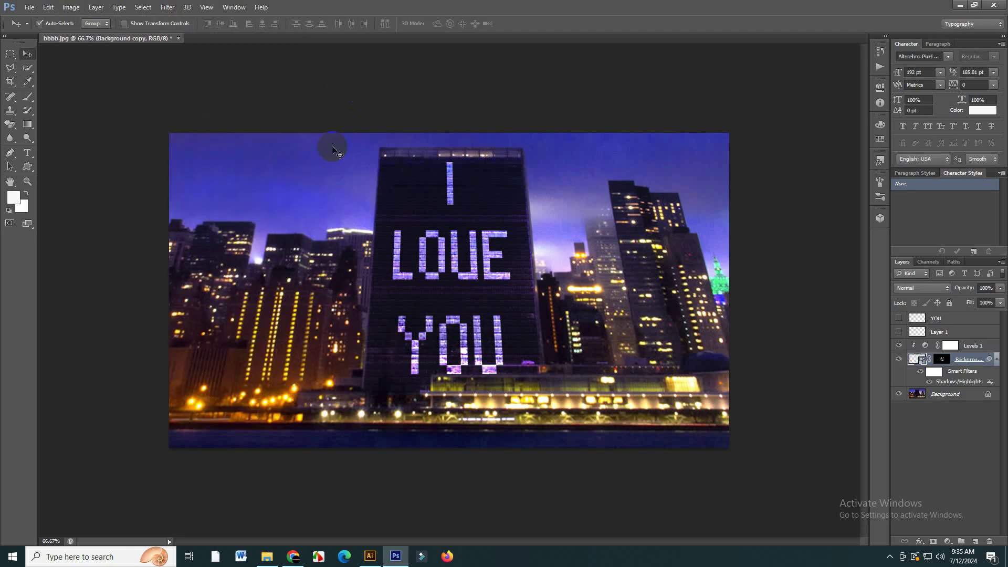
scroll(413, 279, up, 2)
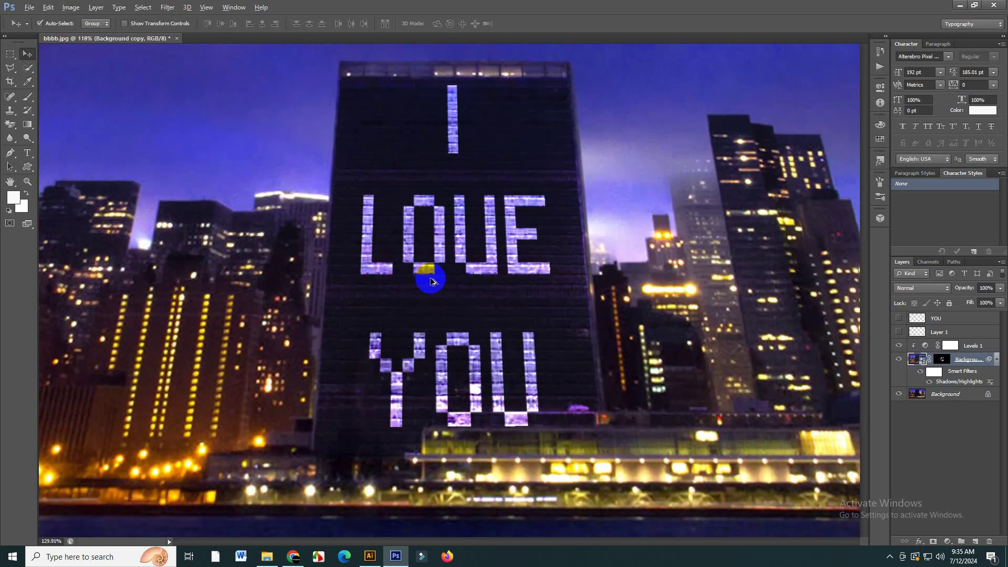
scroll(420, 279, down, 3)
scroll(432, 279, down, 1)
scroll(432, 279, up, 2)
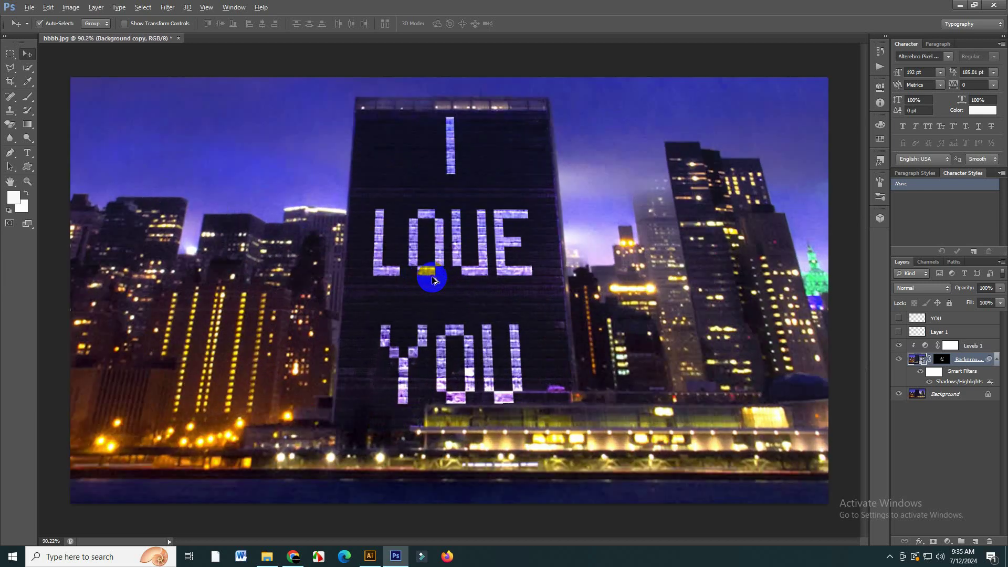
scroll(432, 279, down, 2)
scroll(432, 279, up, 1)
scroll(433, 279, up, 1)
scroll(434, 279, down, 1)
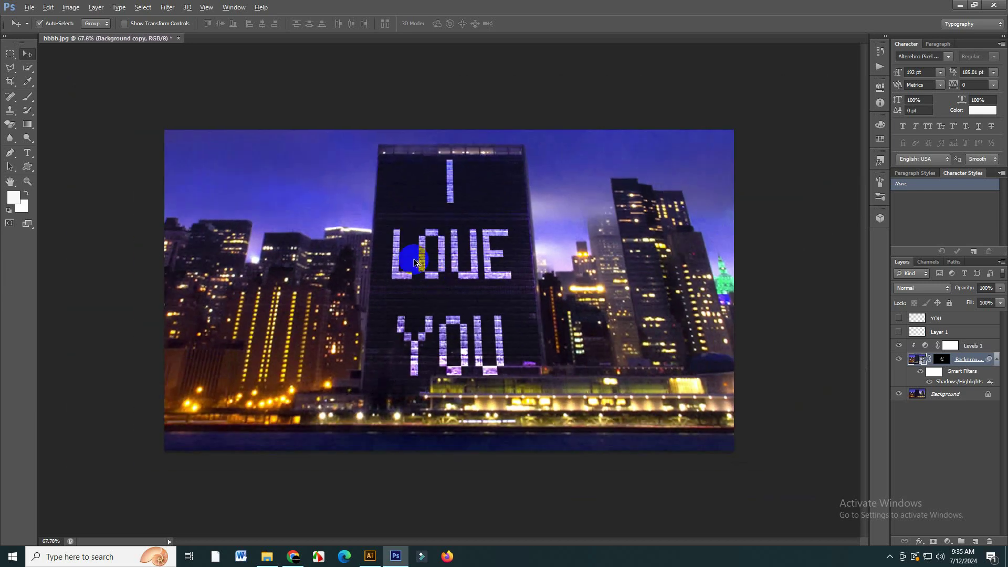